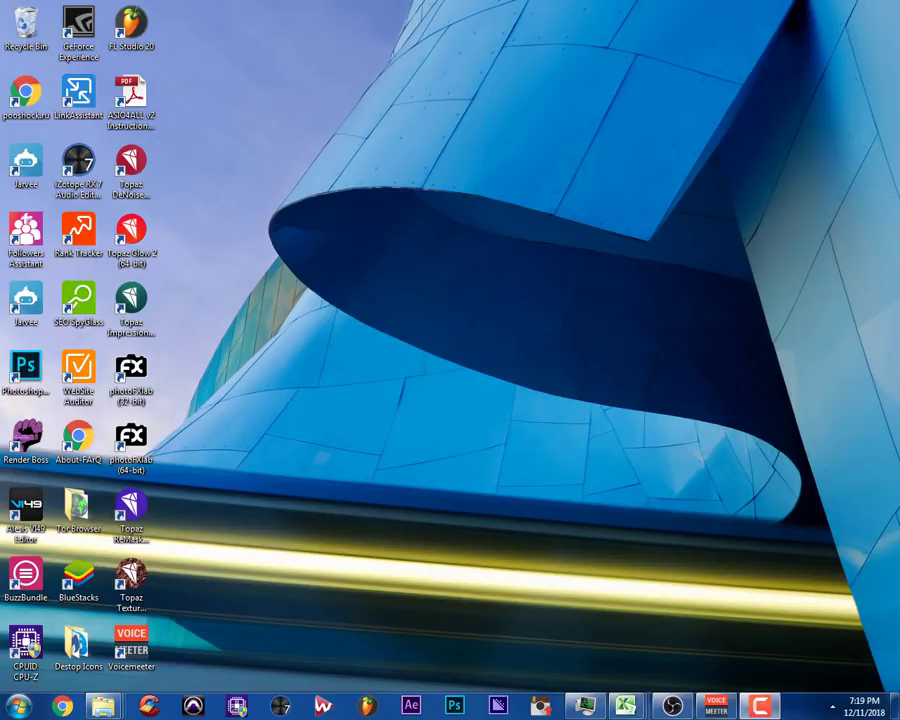
- Search Chrome for 'voicemeeter' and scroll the VB-Audio page to the 1.0.6.4 ZIP/EXE downloads
{"action": "left_click", "coordinate": [62, 707]}
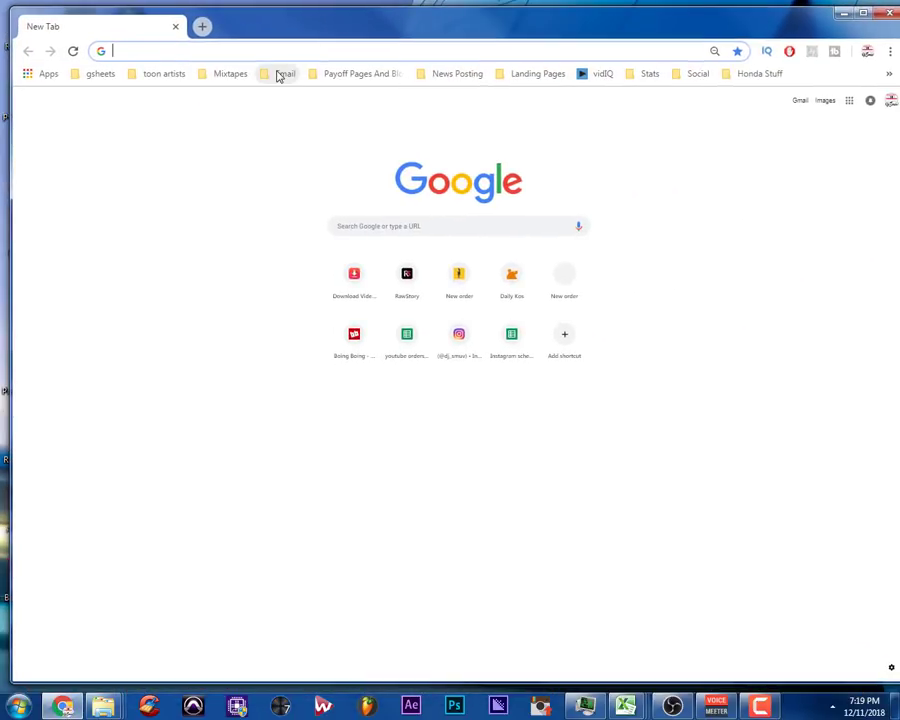
{"action": "type", "text": "vb-audio.com/Voicemeeter/"}
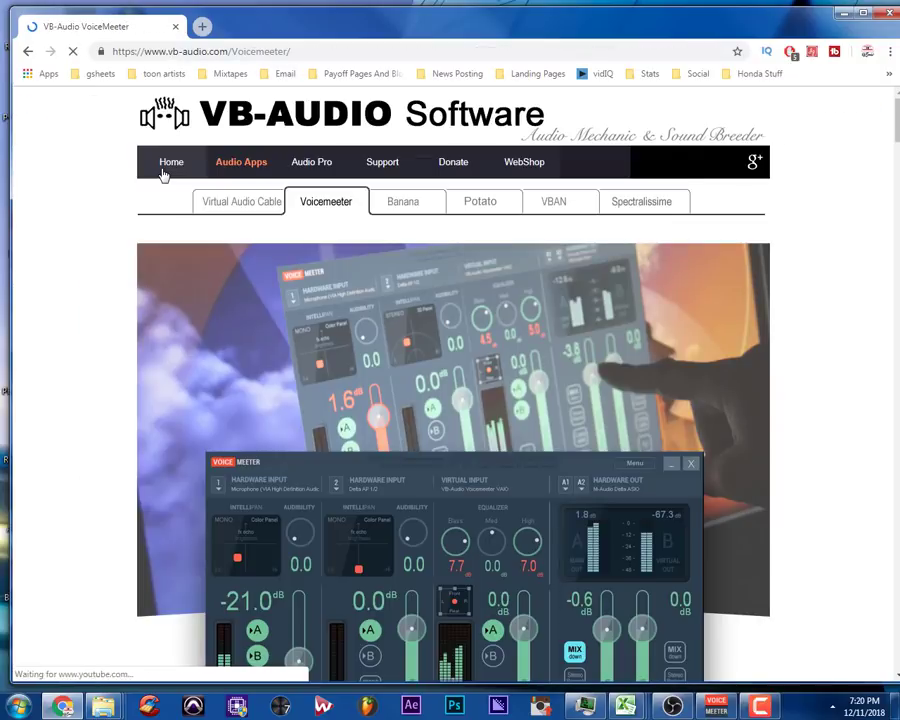
{"action": "scroll", "coordinate": [220, 188], "scroll_direction": "down", "scroll_amount": 6}
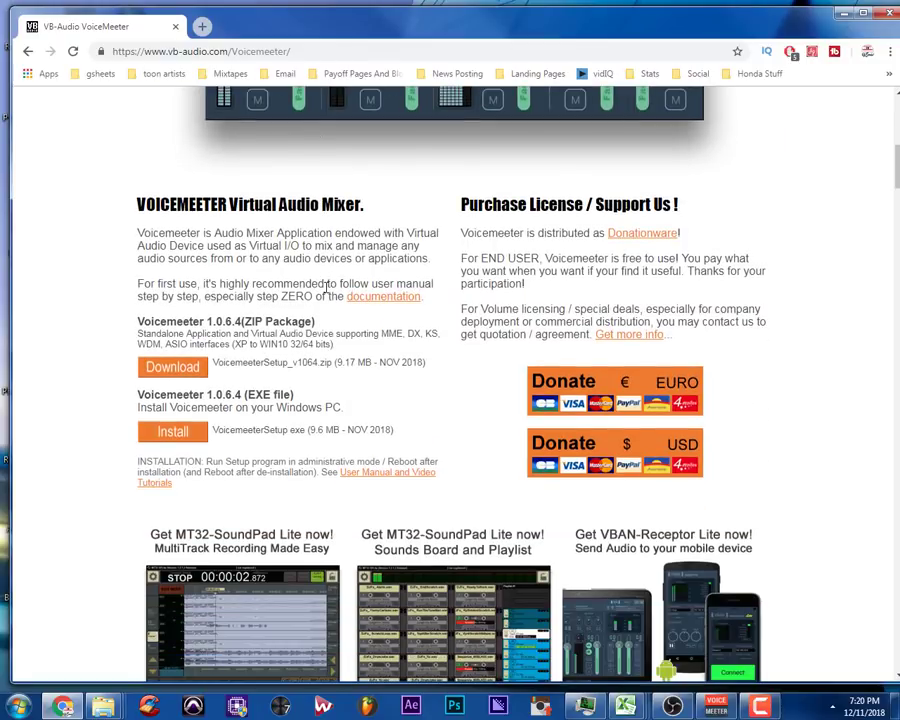
{"action": "scroll", "coordinate": [330, 210], "scroll_direction": "down", "scroll_amount": 2}
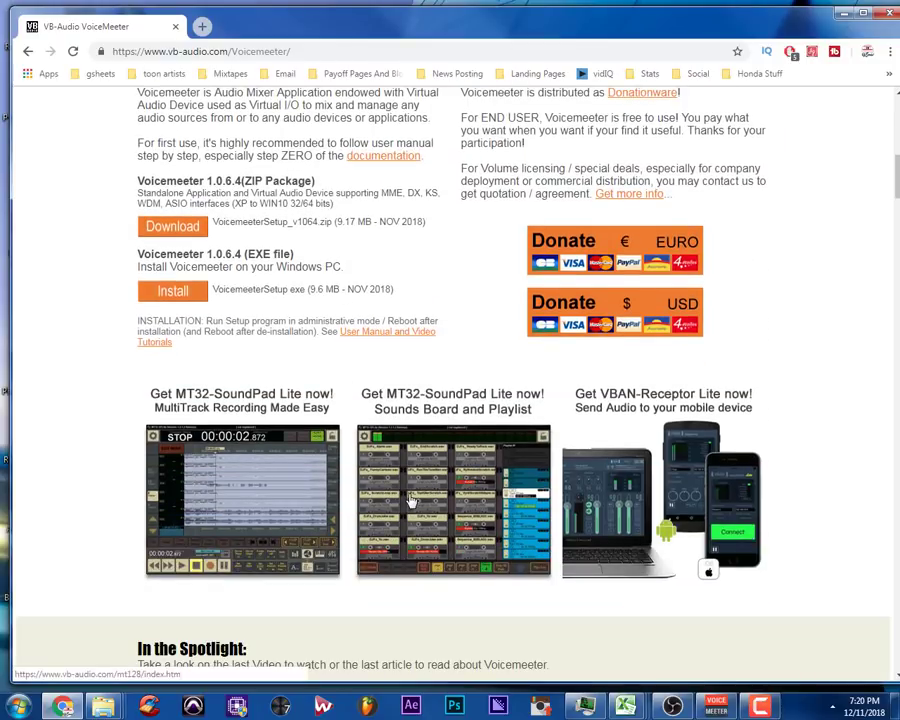
{"action": "scroll", "coordinate": [413, 500], "scroll_direction": "up", "scroll_amount": 3}
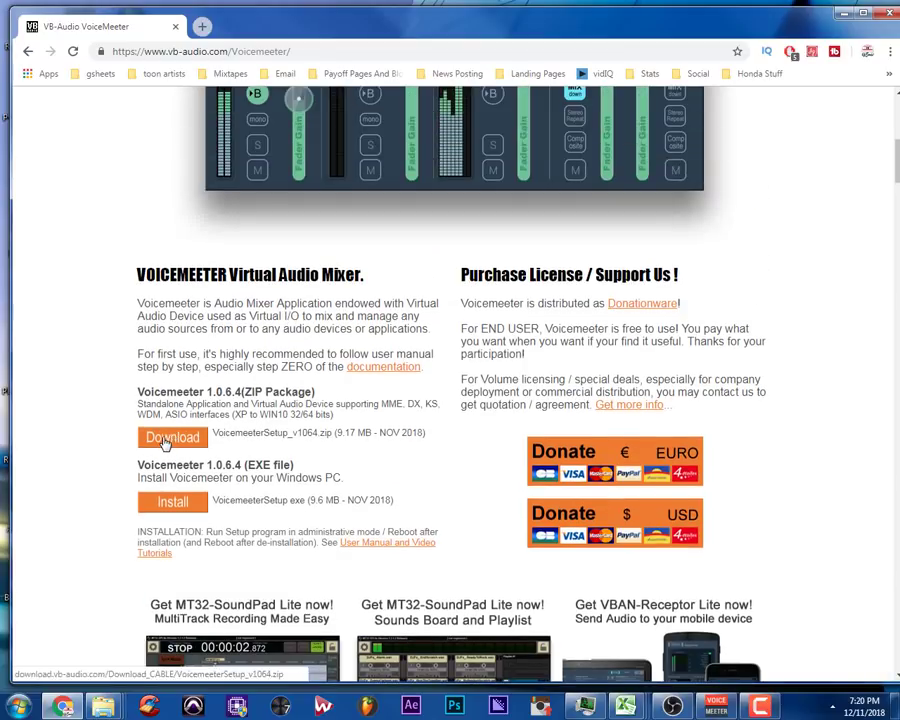
{"action": "scroll", "coordinate": [222, 305], "scroll_direction": "up", "scroll_amount": 6}
{"action": "scroll", "coordinate": [221, 307], "scroll_direction": "down", "scroll_amount": 6}
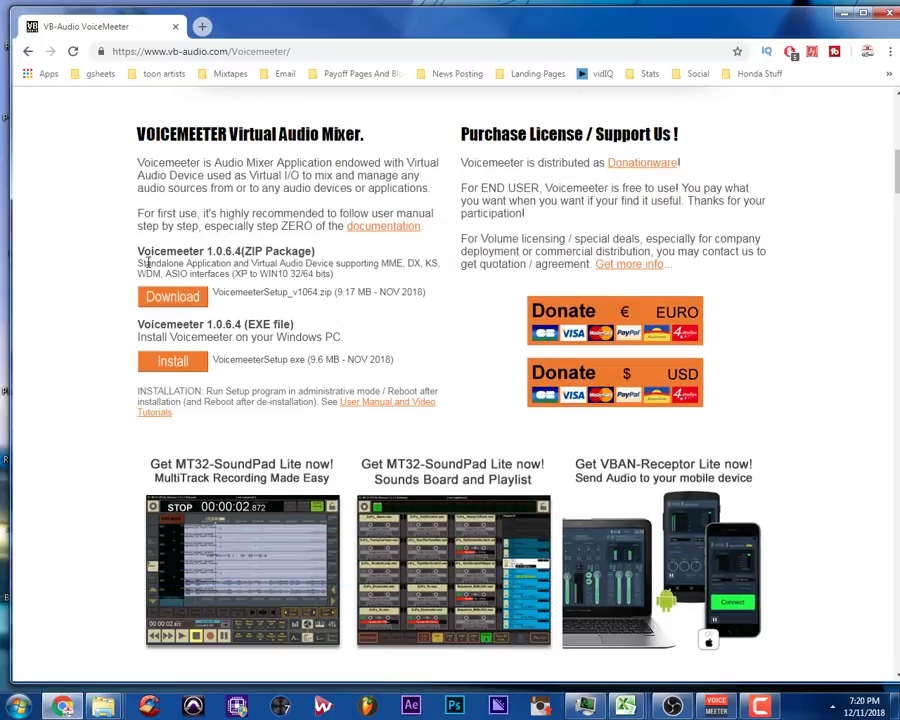
- Minimize Chrome, bring up and reposition the Voicemeeter mixer, and list hardware input 1's devices
{"action": "left_click", "coordinate": [843, 12]}
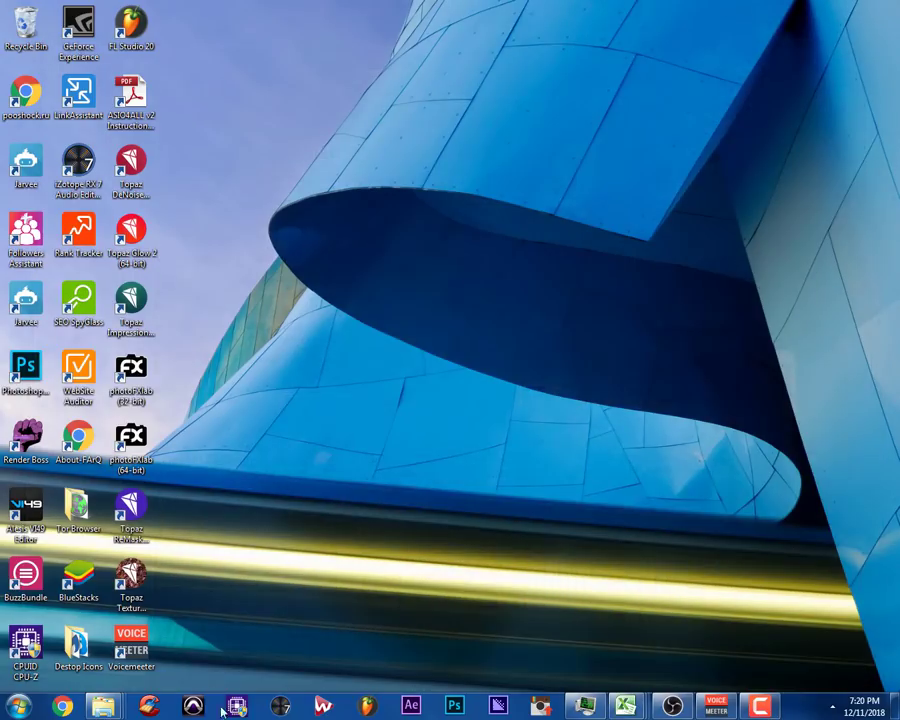
{"action": "left_click", "coordinate": [716, 706]}
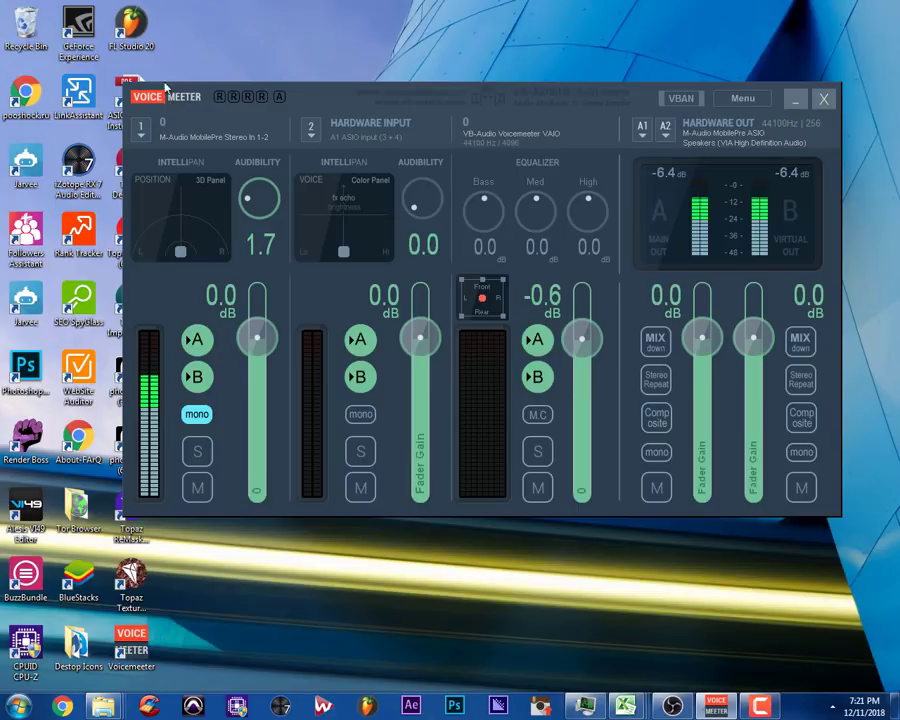
{"action": "left_click_drag", "start_coordinate": [356, 106], "coordinate": [332, 93]}
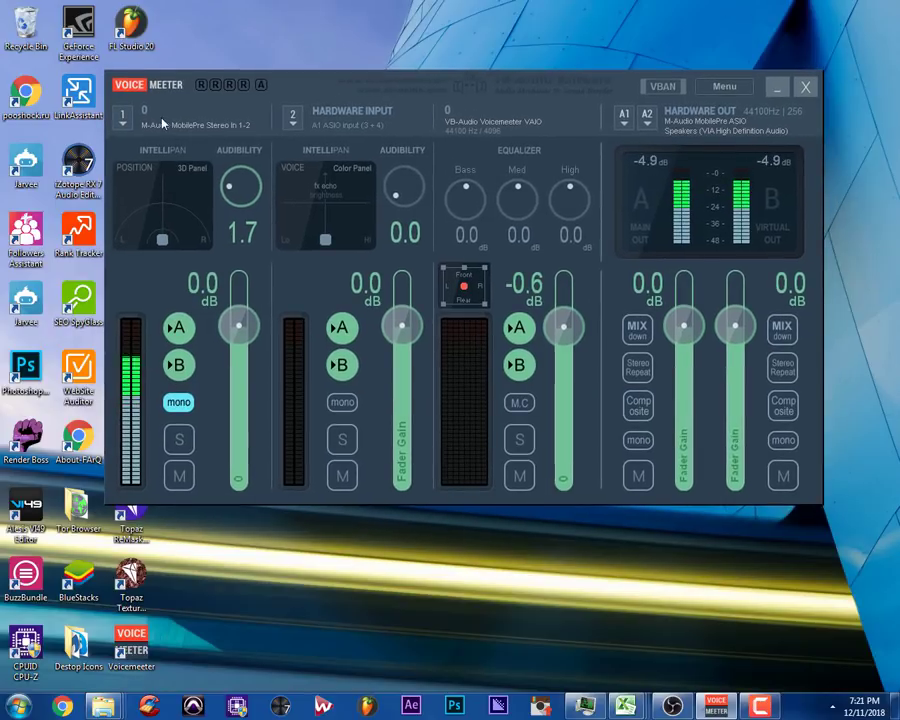
{"action": "left_click", "coordinate": [122, 120]}
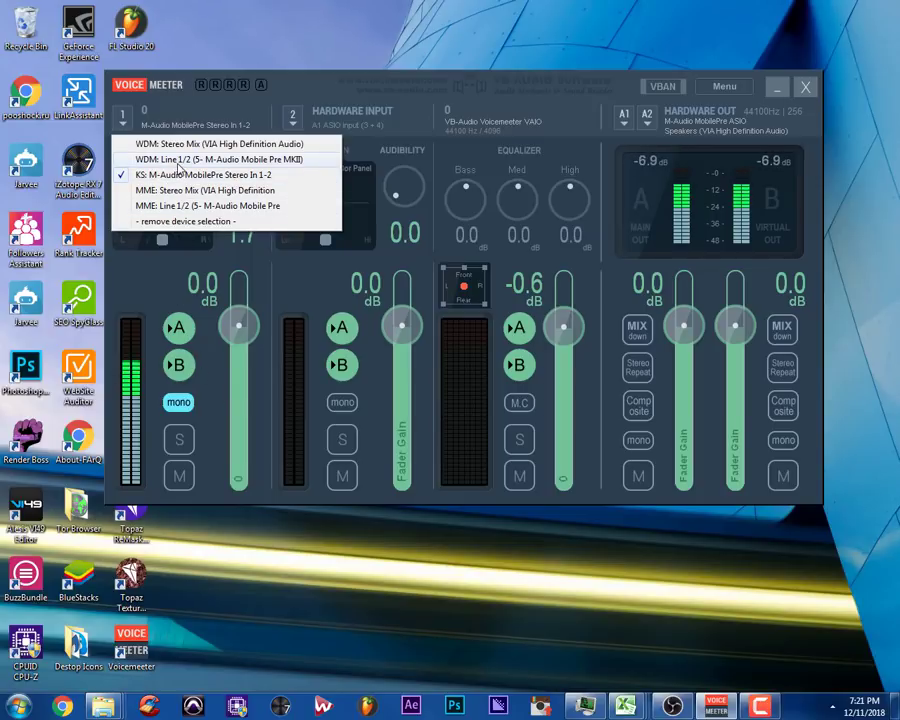
- Keep input 1 on M-Audio MobilePre and bring strip 1's audibility from 1.7 to 1.5
{"action": "left_click", "coordinate": [224, 364]}
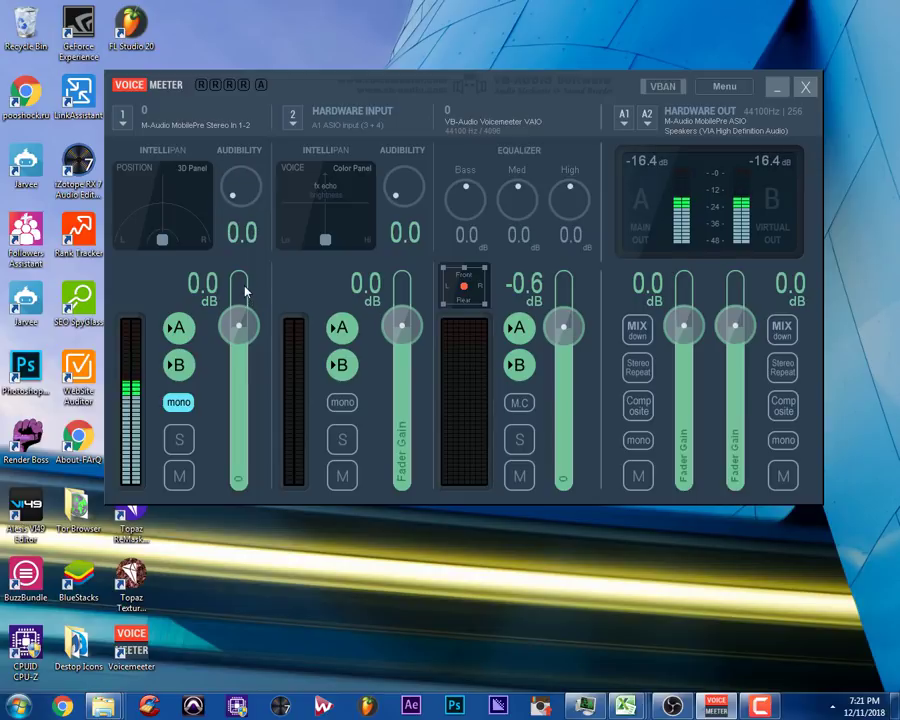
{"action": "double_click", "coordinate": [238, 190]}
{"action": "mouse_move", "coordinate": [238, 190]}
{"action": "left_mouse_down"}
{"action": "mouse_move", "coordinate": [233, 175]}
{"action": "mouse_move", "coordinate": [231, 190]}
{"action": "mouse_move", "coordinate": [238, 188]}
{"action": "left_mouse_up"}
{"action": "double_click", "coordinate": [237, 186]}
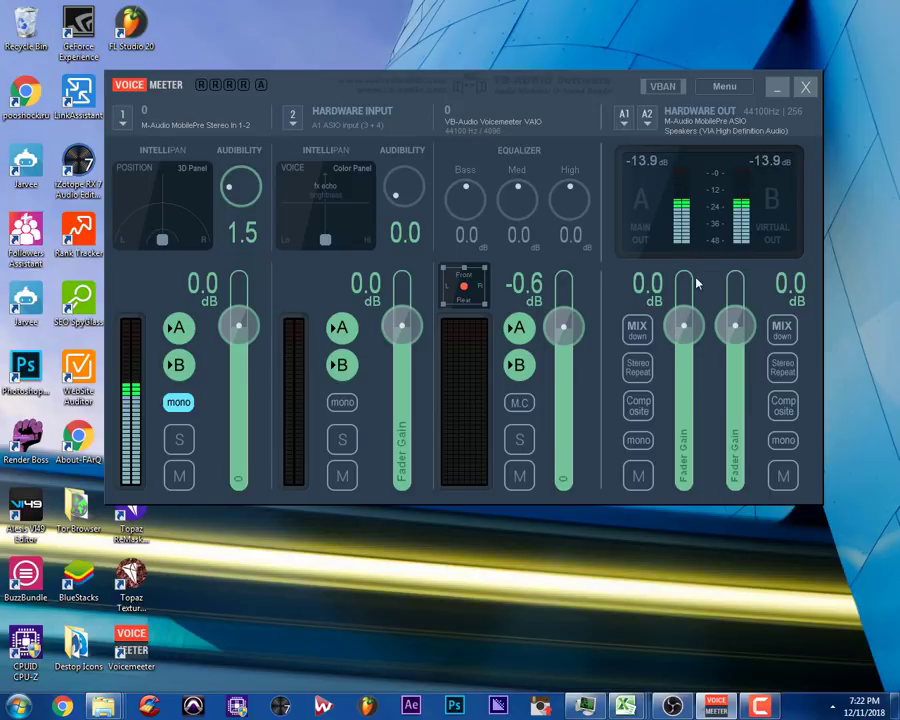
- Leave output A1 on M-Audio MobilePre ASIO and list A2's devices, with VIA speakers checked
{"action": "left_click", "coordinate": [624, 120]}
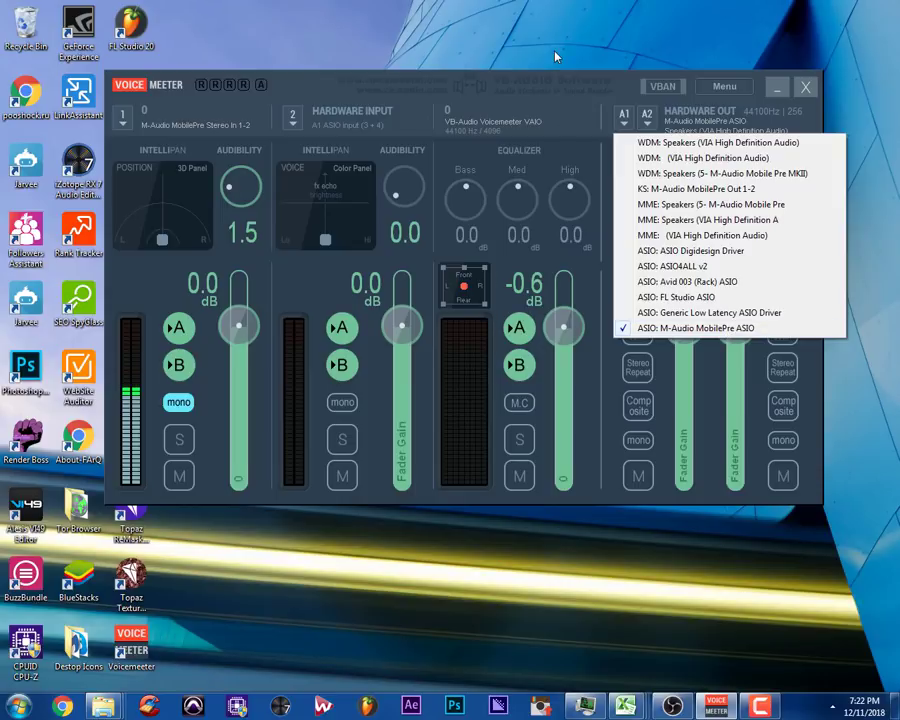
{"action": "left_click", "coordinate": [612, 96]}
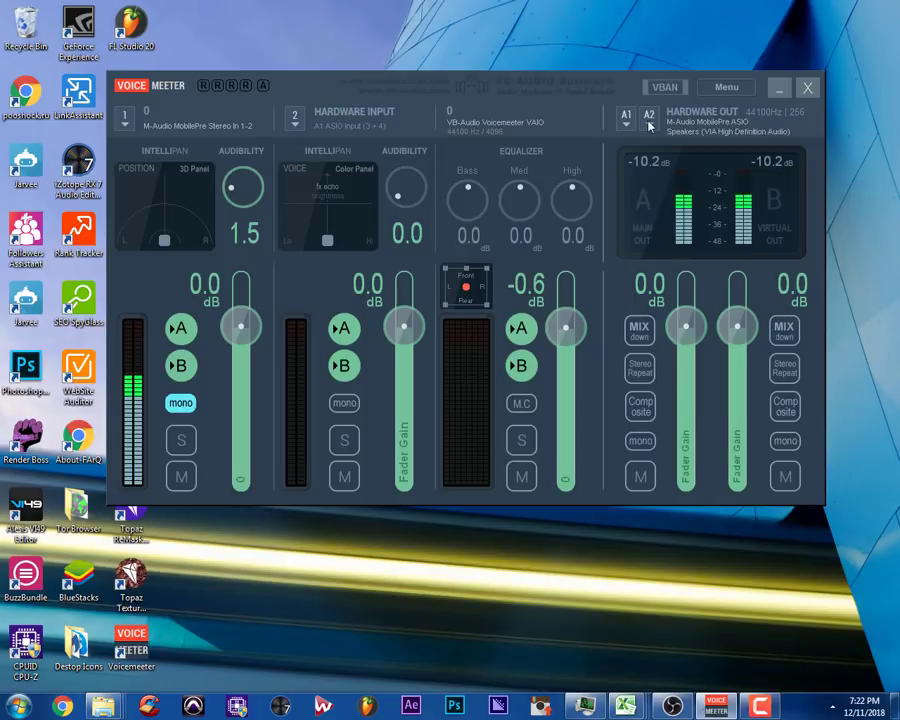
{"action": "left_click", "coordinate": [649, 120]}
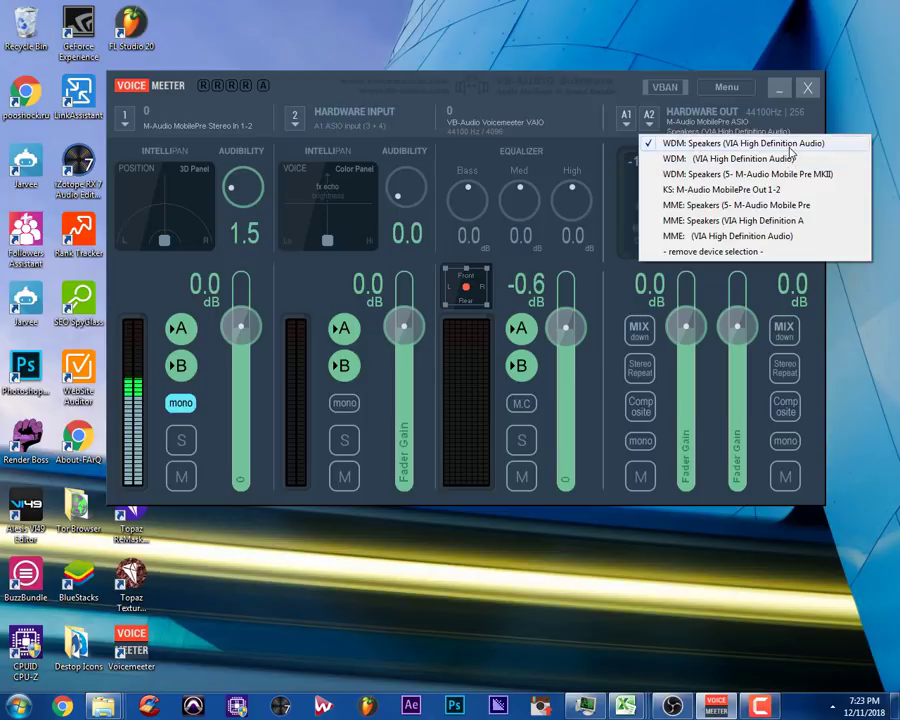
- Check the Windows playback devices, with M-Audio Mobile Pre MKII speakers as default, then close Control Panel
{"action": "left_click", "coordinate": [819, 705]}
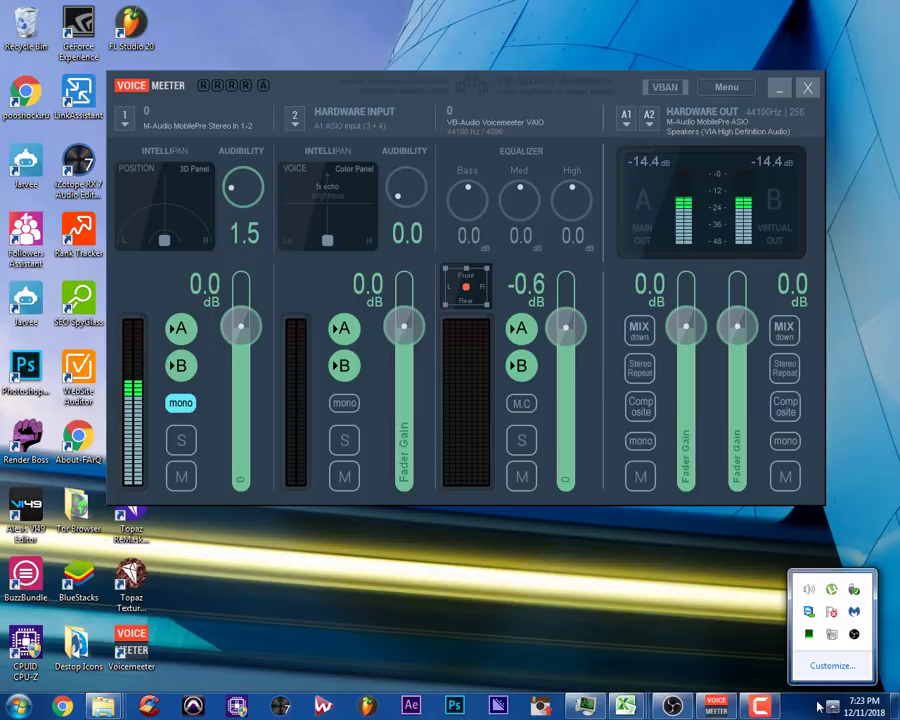
{"action": "left_click", "coordinate": [810, 589]}
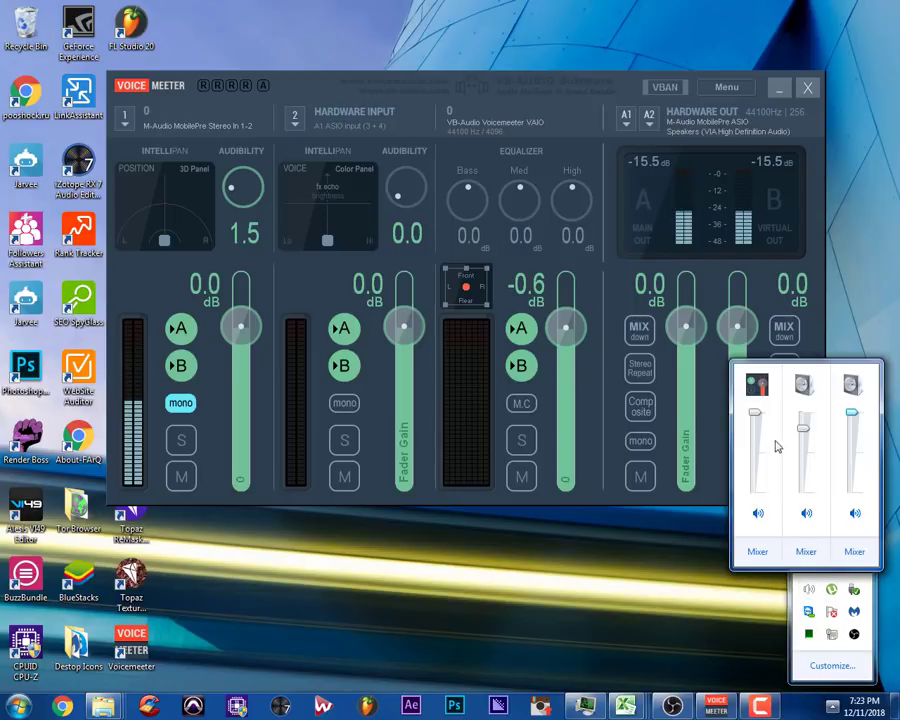
{"action": "left_click", "coordinate": [18, 706]}
{"action": "left_click", "coordinate": [406, 254]}
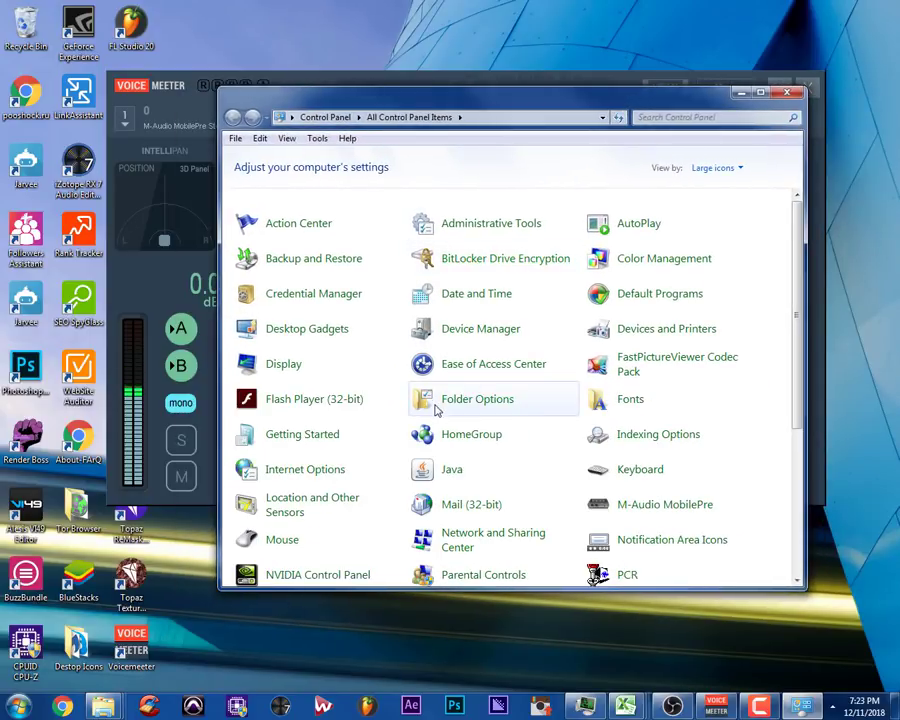
{"action": "scroll", "coordinate": [428, 425], "scroll_direction": "down", "scroll_amount": 2}
{"action": "scroll", "coordinate": [432, 447], "scroll_direction": "down", "scroll_amount": 2}
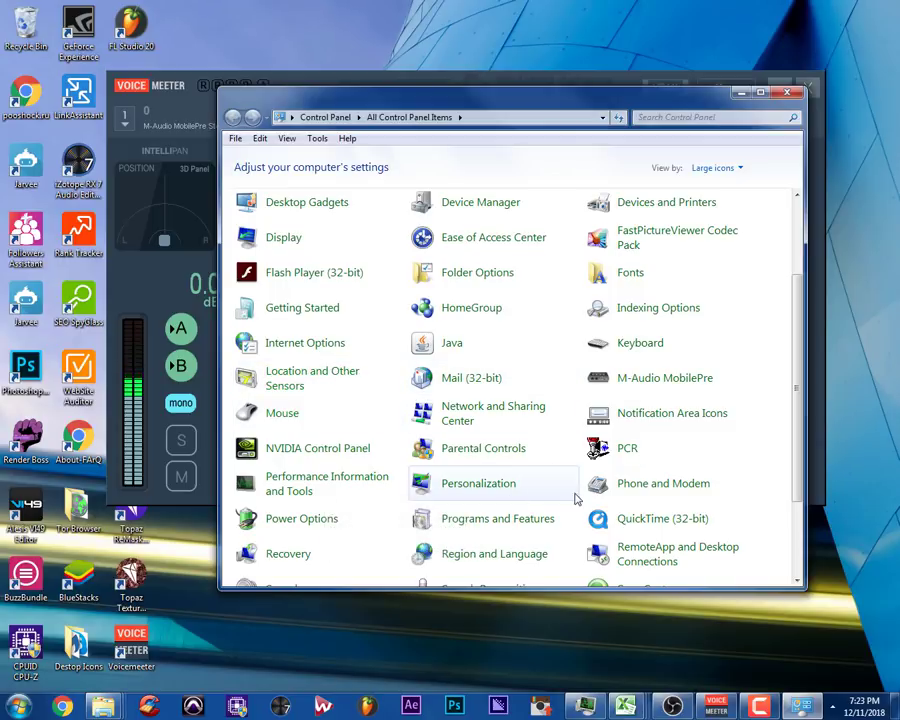
{"action": "scroll", "coordinate": [575, 495], "scroll_direction": "down", "scroll_amount": 1}
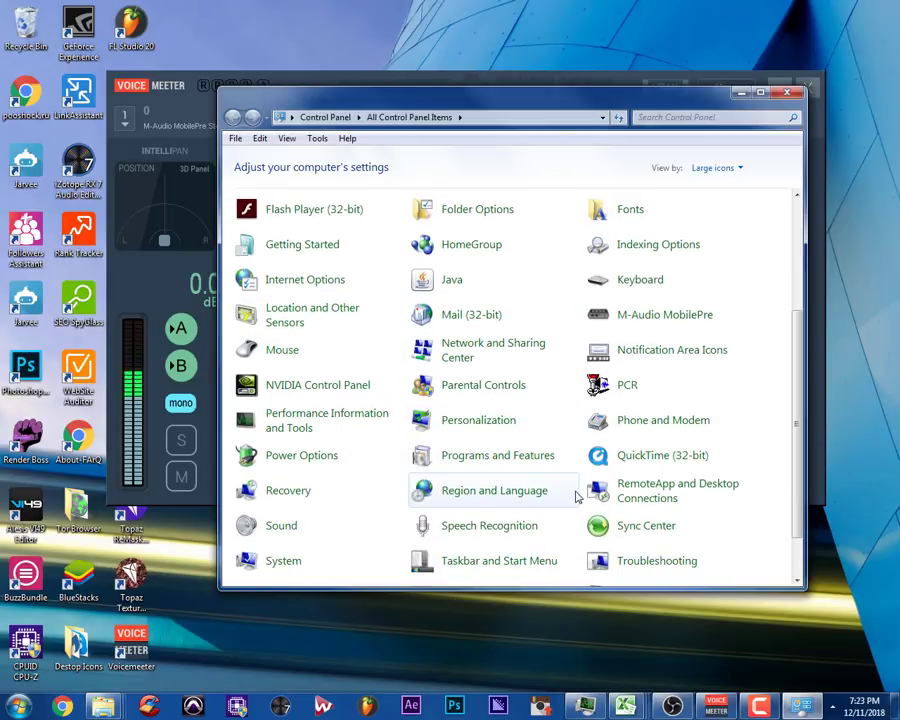
{"action": "left_click", "coordinate": [279, 533]}
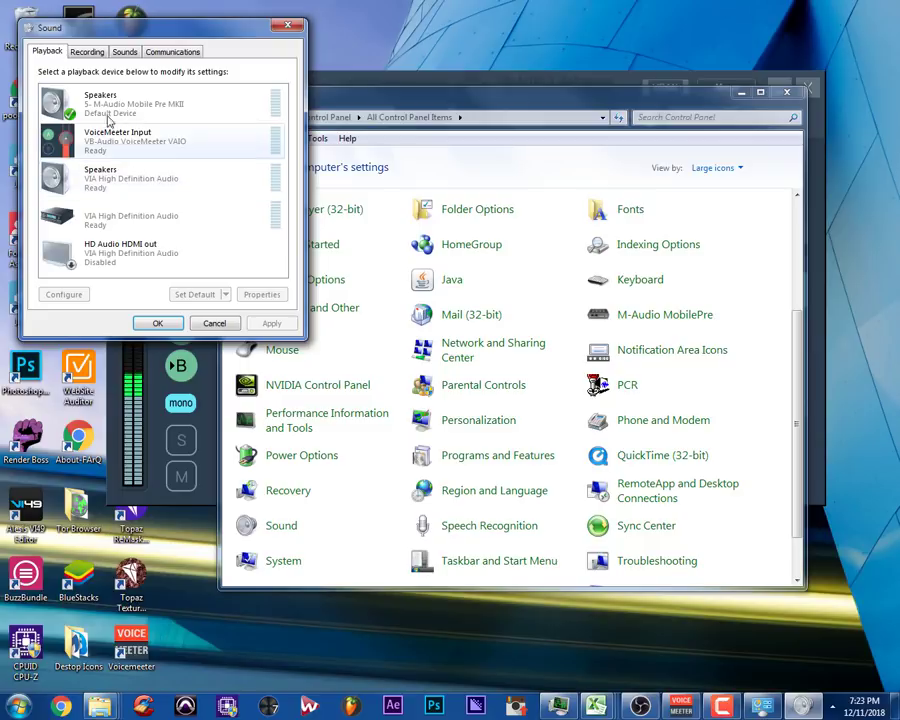
{"action": "left_click", "coordinate": [158, 322]}
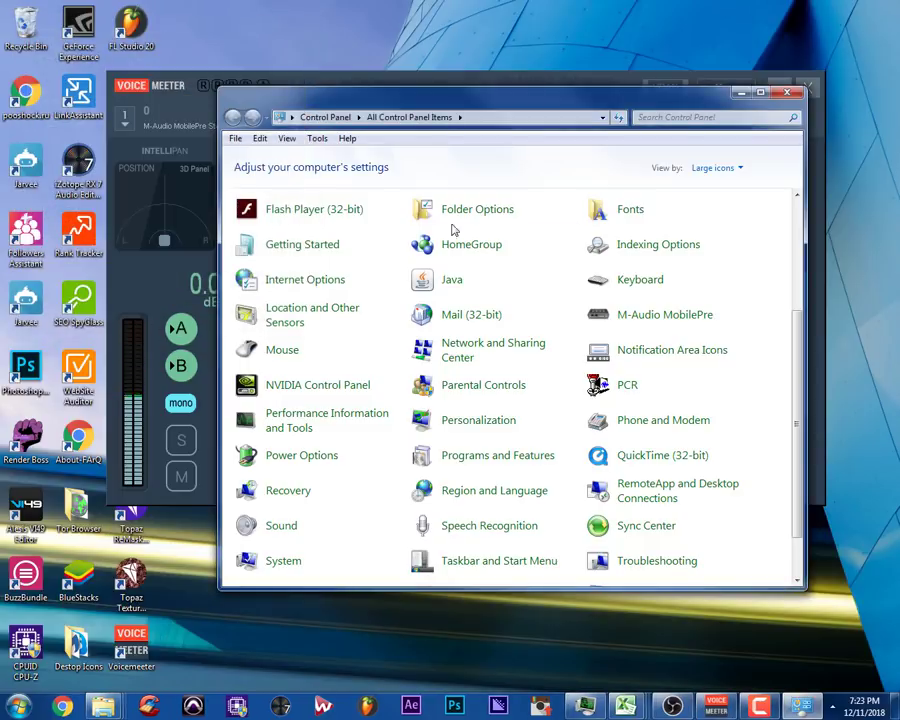
{"action": "left_click", "coordinate": [787, 92]}
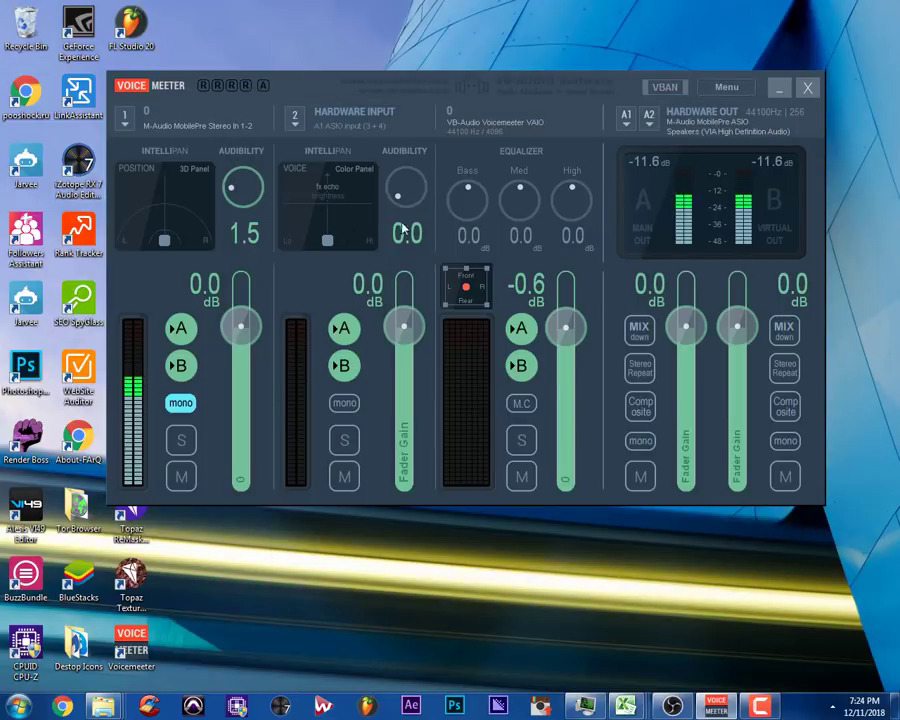
- Review Voicemeeter's System Settings / Options from the main menu, then close them
{"action": "left_click", "coordinate": [724, 88]}
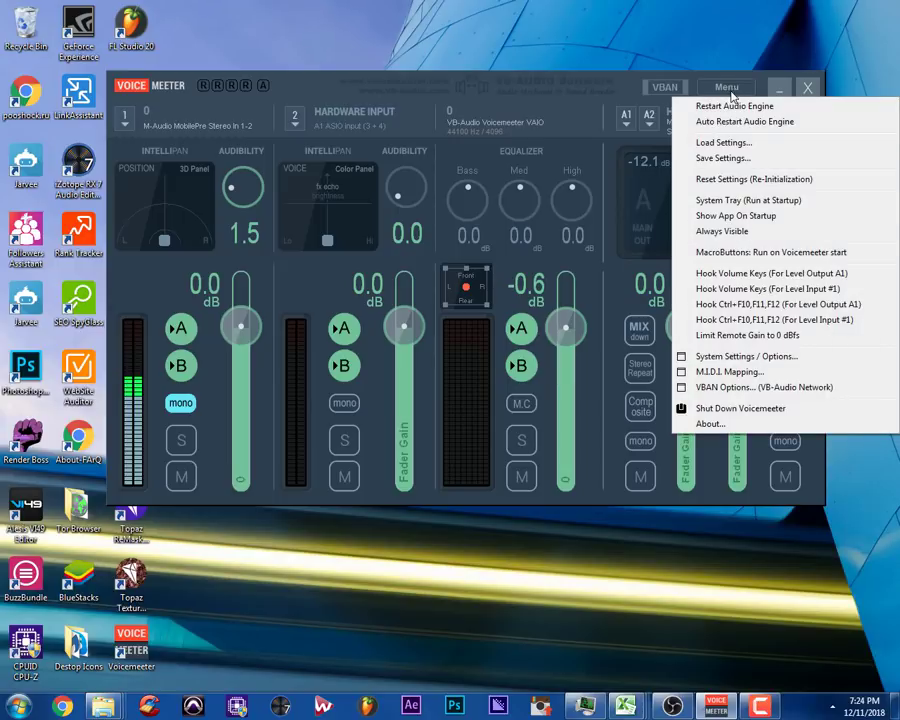
{"action": "left_click", "coordinate": [745, 356]}
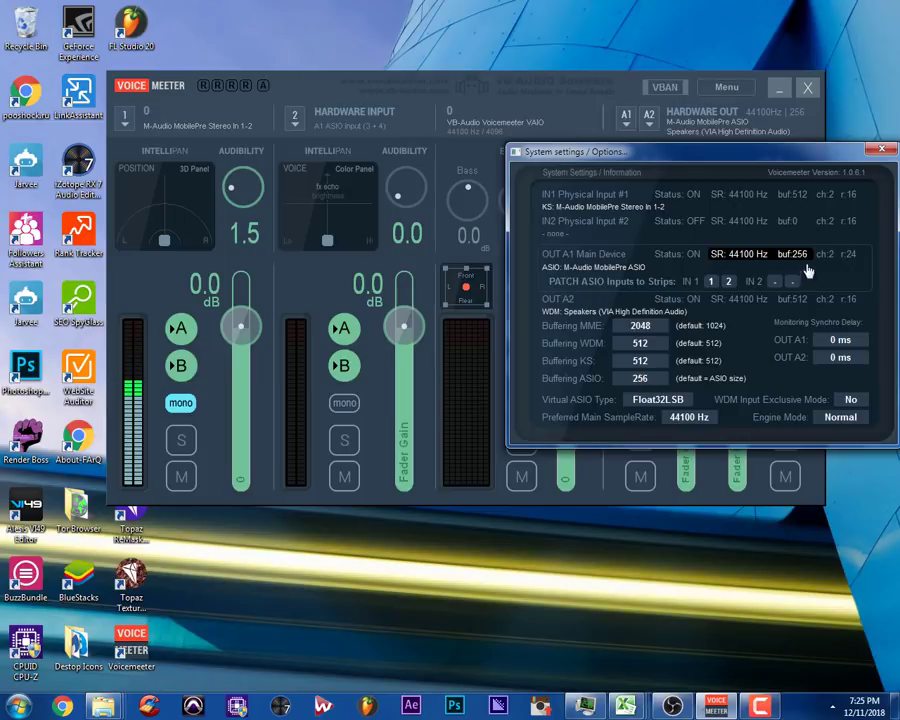
{"action": "left_click", "coordinate": [878, 151]}
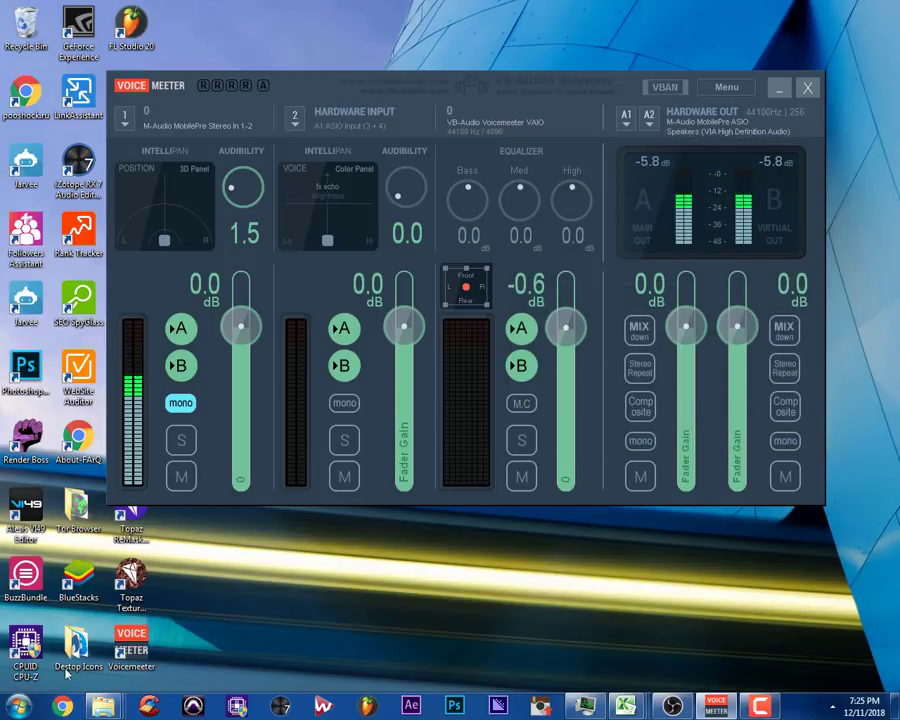
{"action": "left_click_drag", "start_coordinate": [398, 486], "coordinate": [687, 577]}
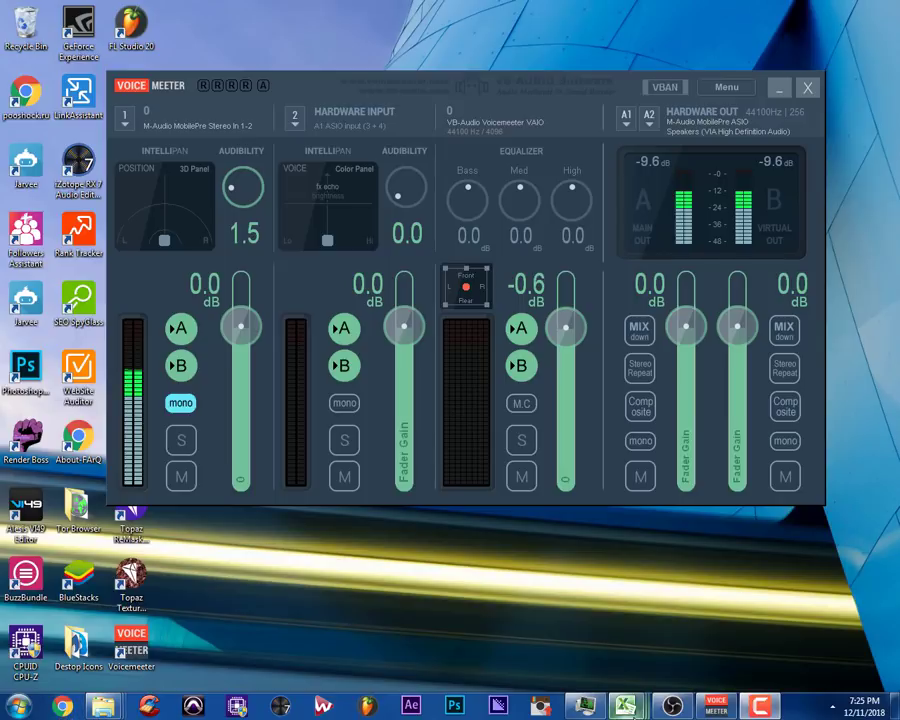
{"action": "mouse_move", "coordinate": [678, 708]}
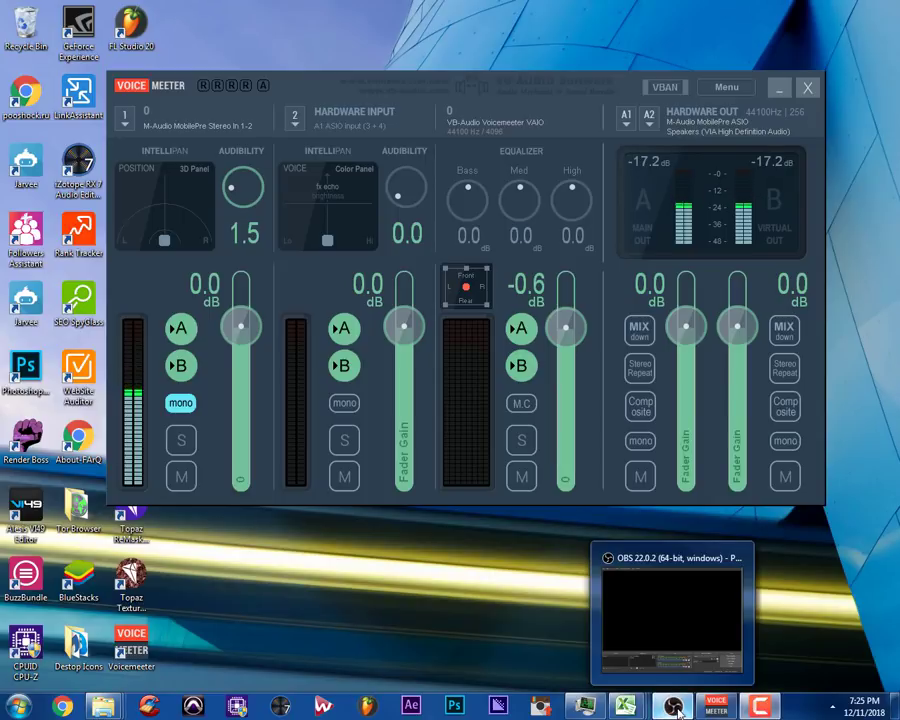
- Search Chrome for 'obs studio' and open the official OBS Studio home page at obsproject.com
{"action": "left_click", "coordinate": [677, 709]}
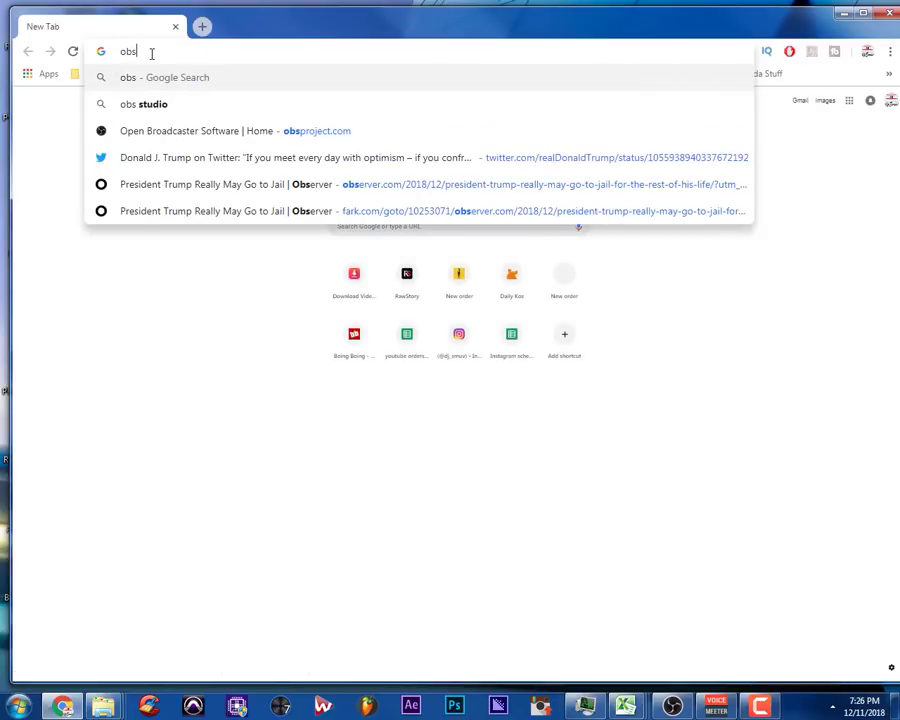
{"action": "key", "text": "Down"}
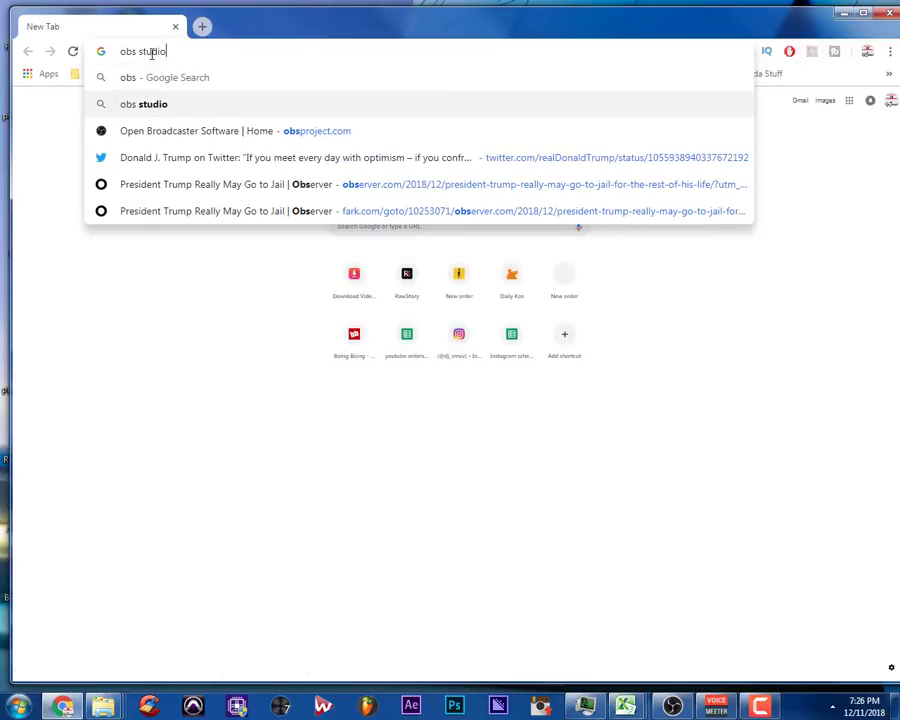
{"action": "key", "text": "Return"}
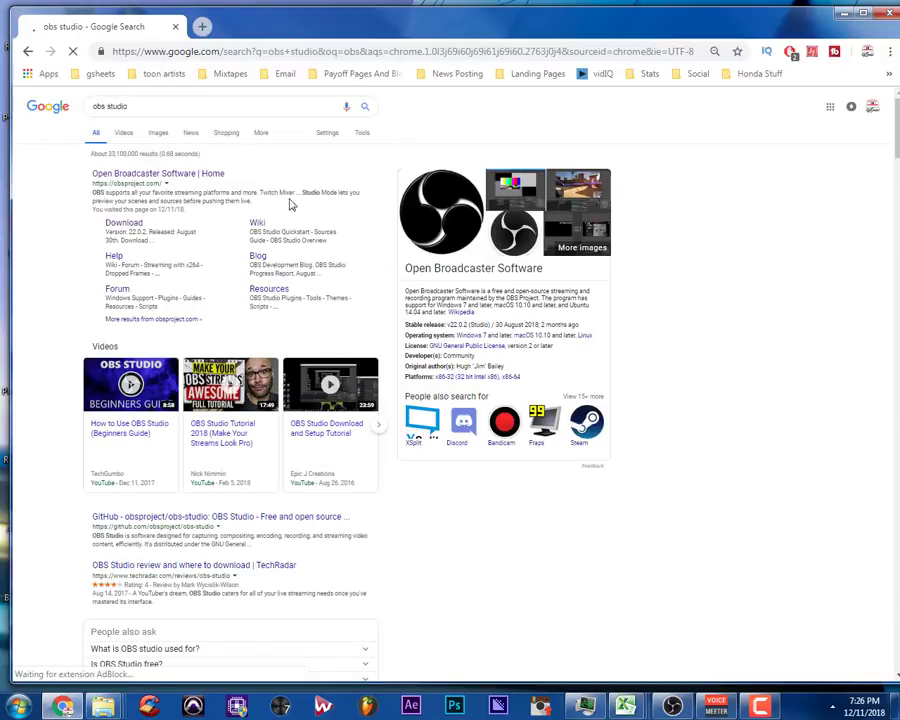
{"action": "left_click", "coordinate": [197, 177]}
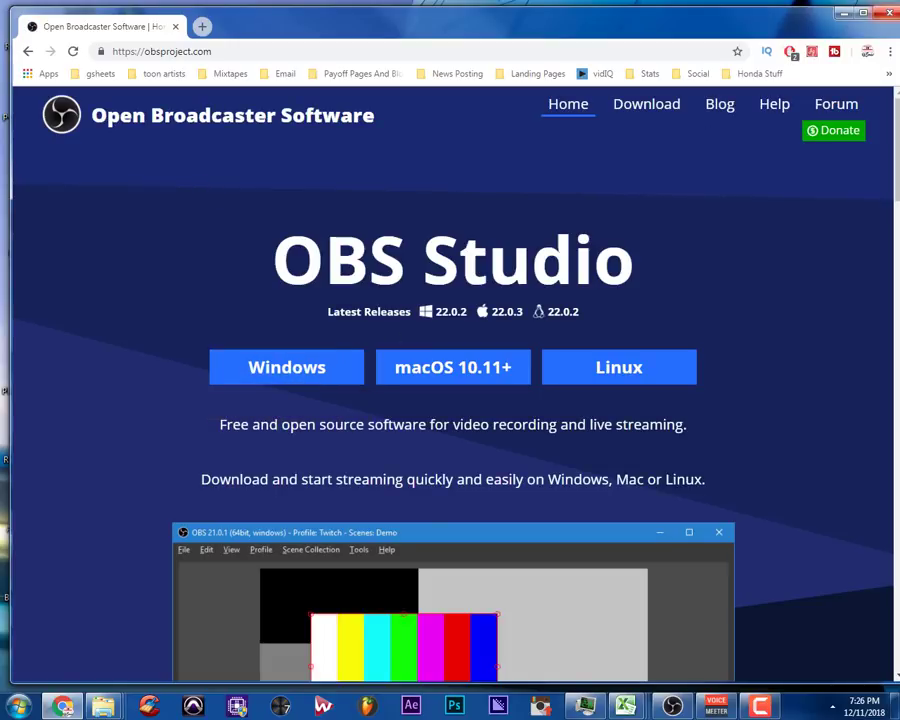
- Close Chrome and bring OBS Studio 22.0.2 with the flstudio profile to the front
{"action": "left_click", "coordinate": [888, 13]}
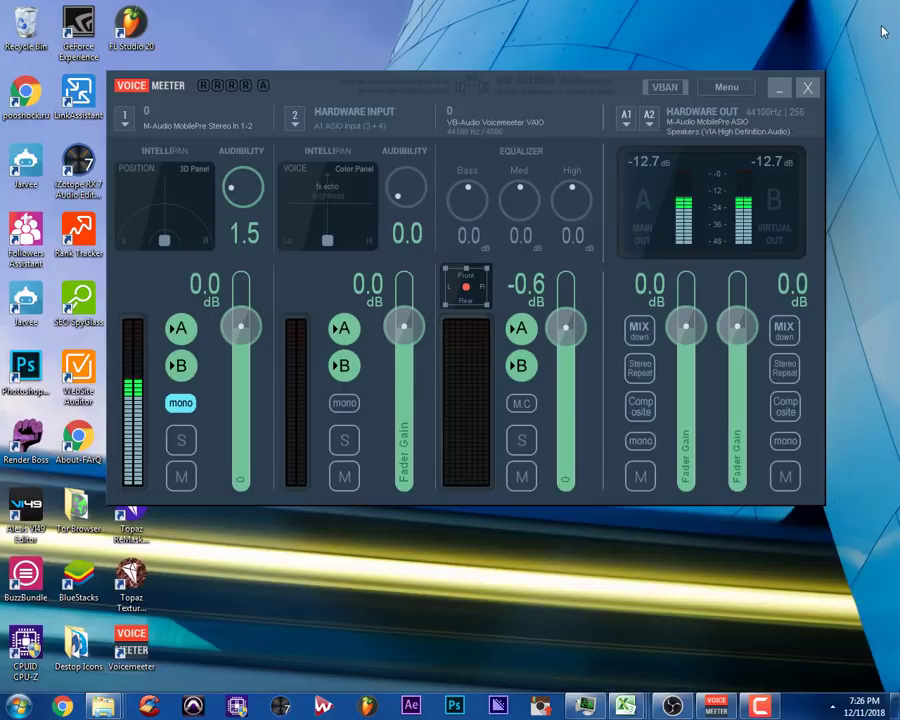
{"action": "left_click", "coordinate": [672, 707]}
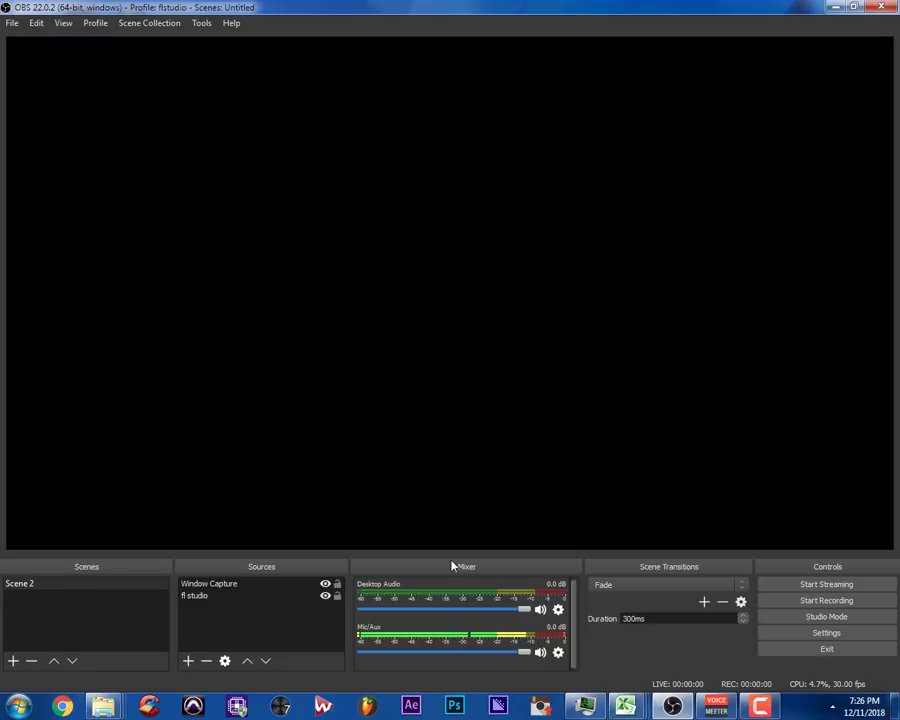
{"action": "left_click", "coordinate": [815, 633]}
{"action": "left_click", "coordinate": [11, 23]}
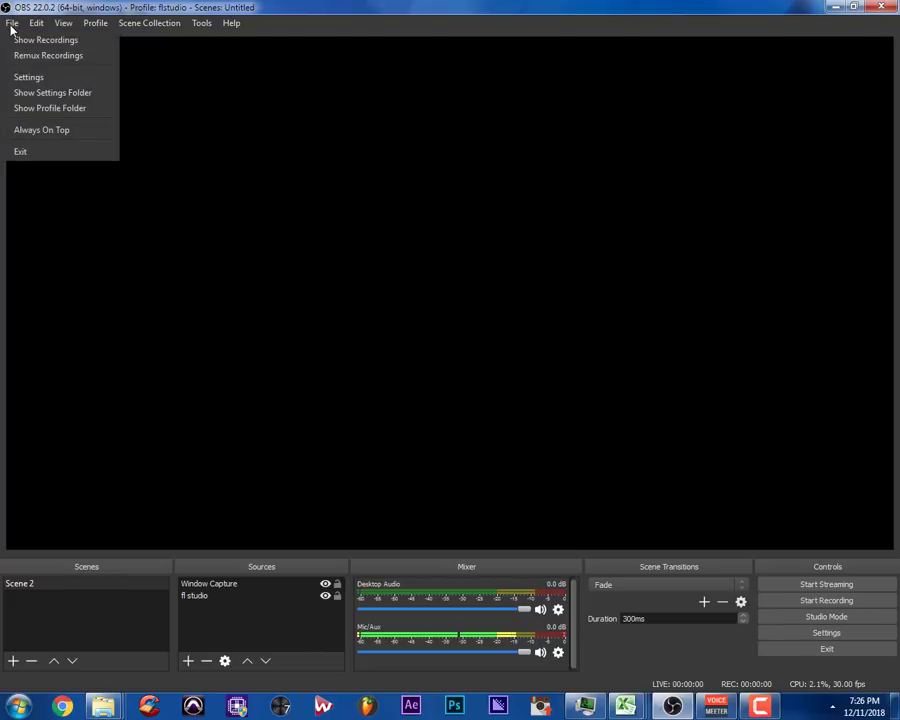
- Show OBS's Stream settings, using a Custom Streaming Server at rtmp://a.rtmp.youtube.com/live2
{"action": "left_click", "coordinate": [808, 634]}
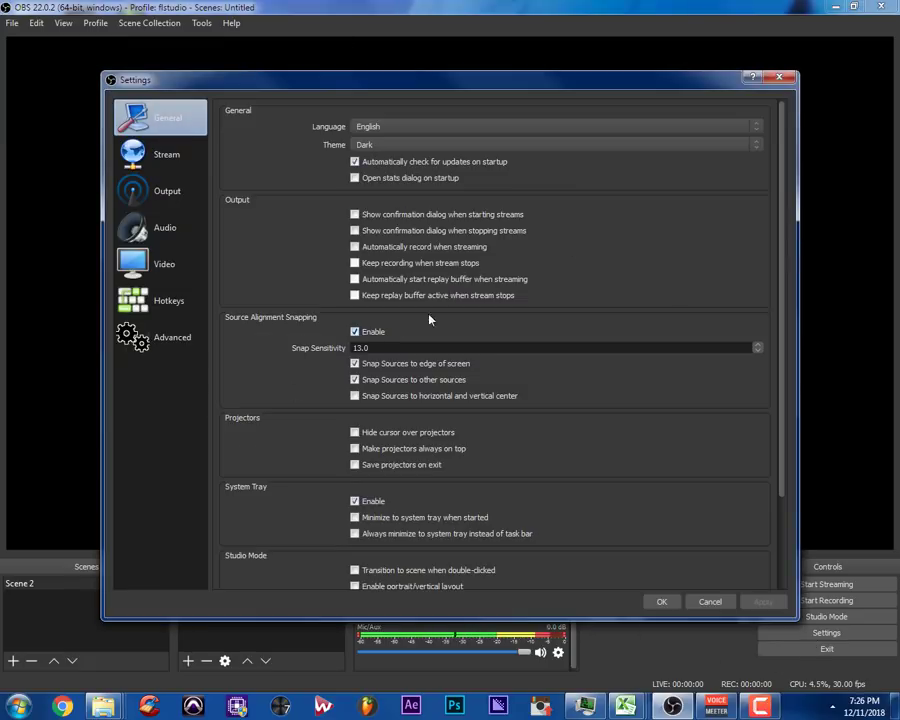
{"action": "left_click", "coordinate": [185, 163]}
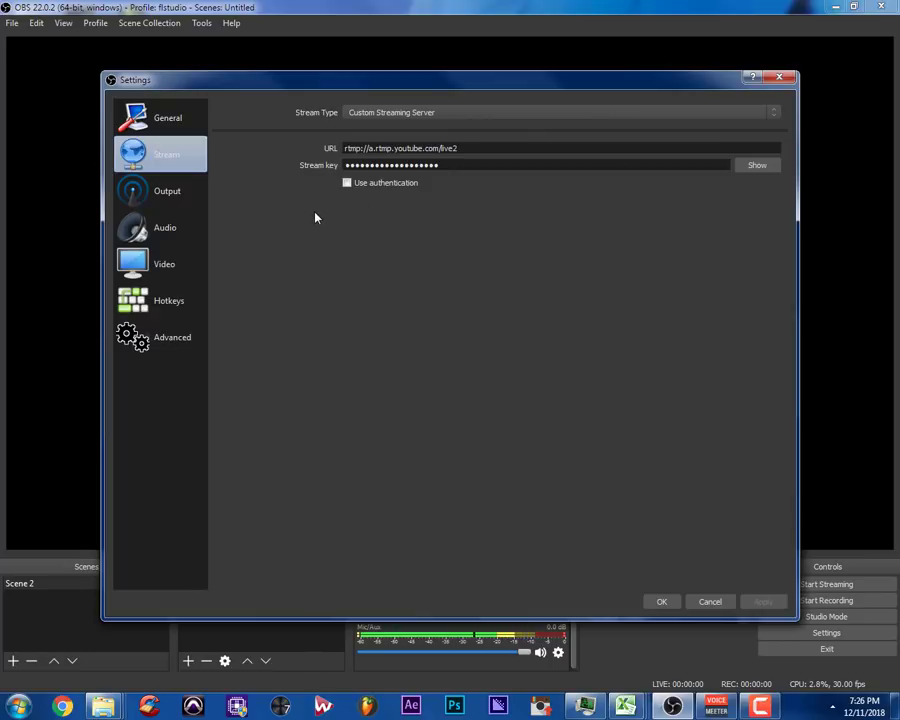
- On the Output page, keep Simple output mode and set the video bitrate to 2500
{"action": "left_click", "coordinate": [172, 199]}
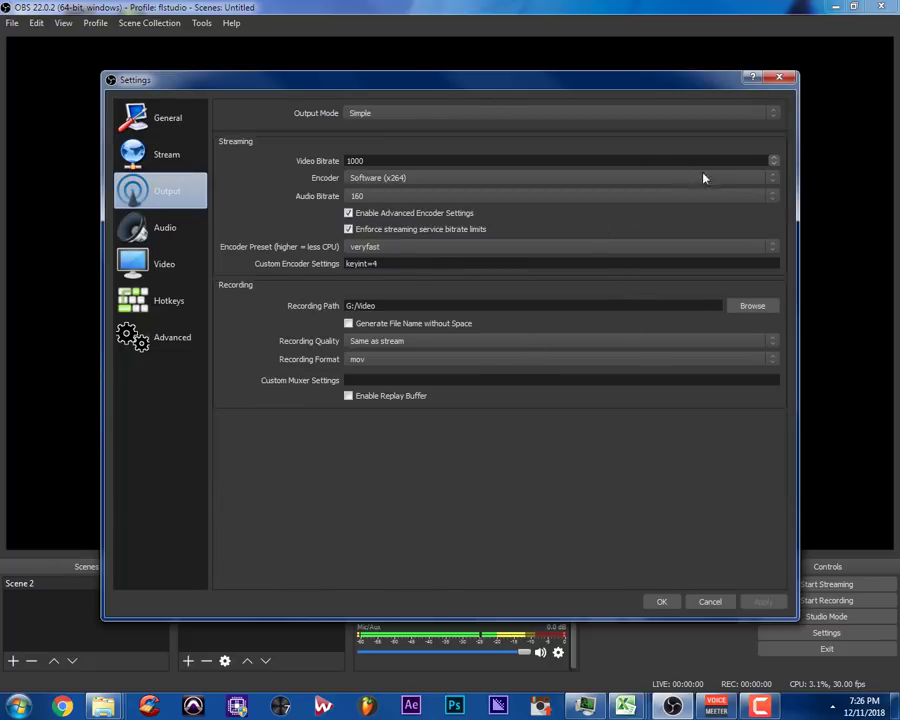
{"action": "left_click", "coordinate": [540, 115]}
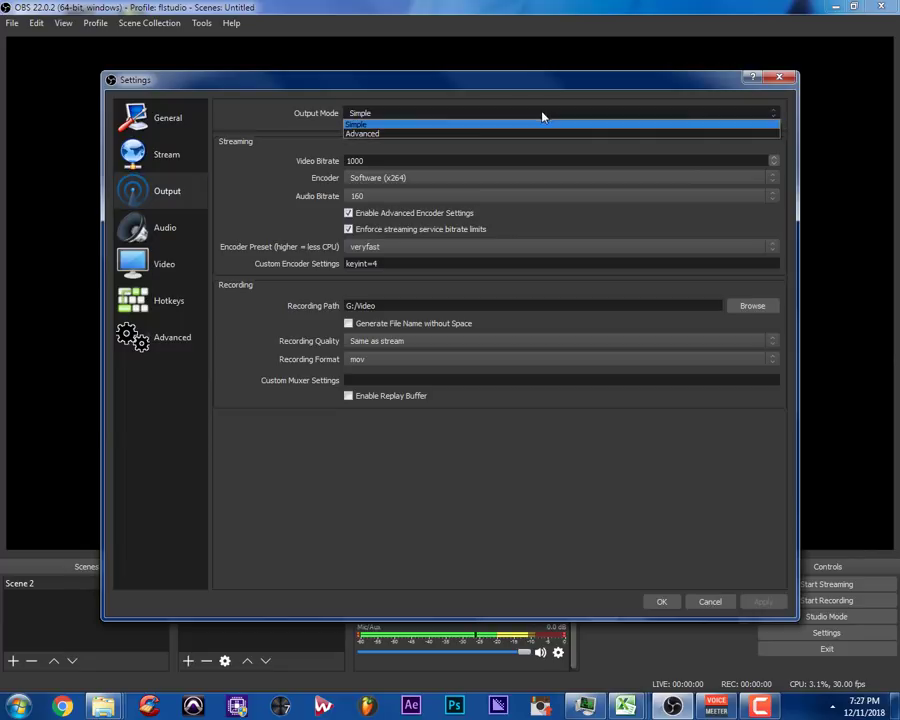
{"action": "left_click", "coordinate": [447, 140]}
{"action": "left_click", "coordinate": [412, 115]}
{"action": "left_click", "coordinate": [418, 124]}
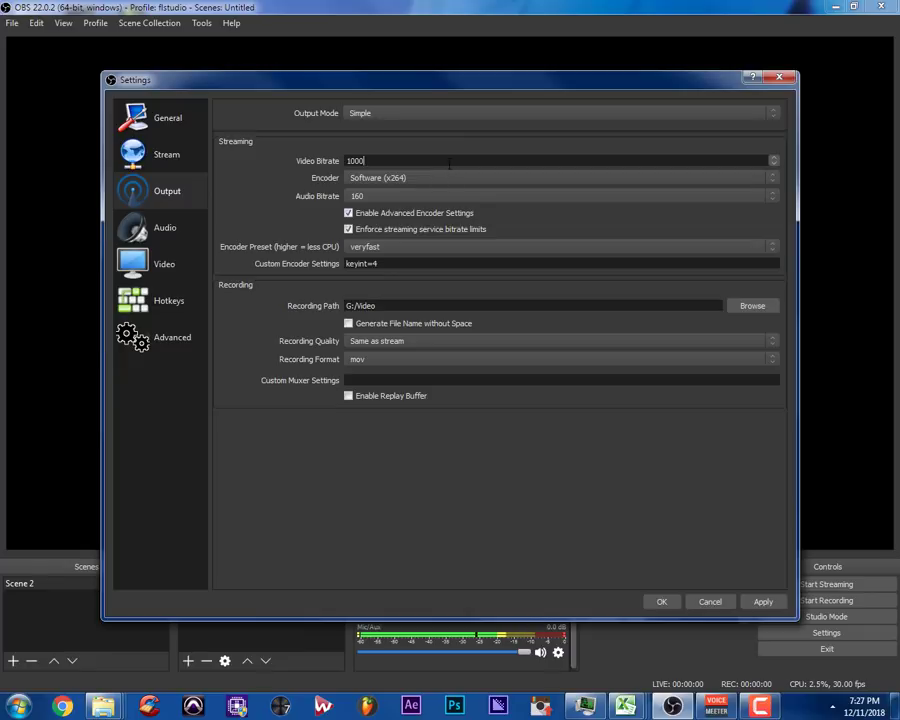
{"action": "left_click", "coordinate": [775, 160]}
{"action": "scroll", "coordinate": [775, 160], "scroll_direction": "up", "scroll_amount": 10}
{"action": "type", "text": "2500"}
- Keep the Software (x264) encoder and 160 audio bitrate, and set the encoder preset to ultrafast
{"action": "left_click", "coordinate": [419, 184]}
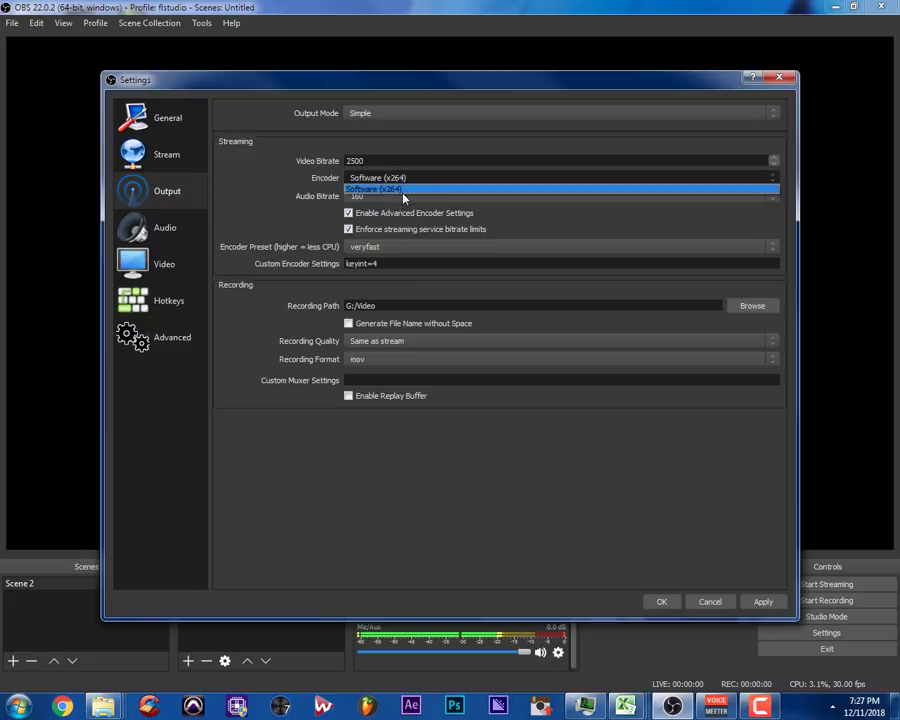
{"action": "left_click", "coordinate": [402, 190]}
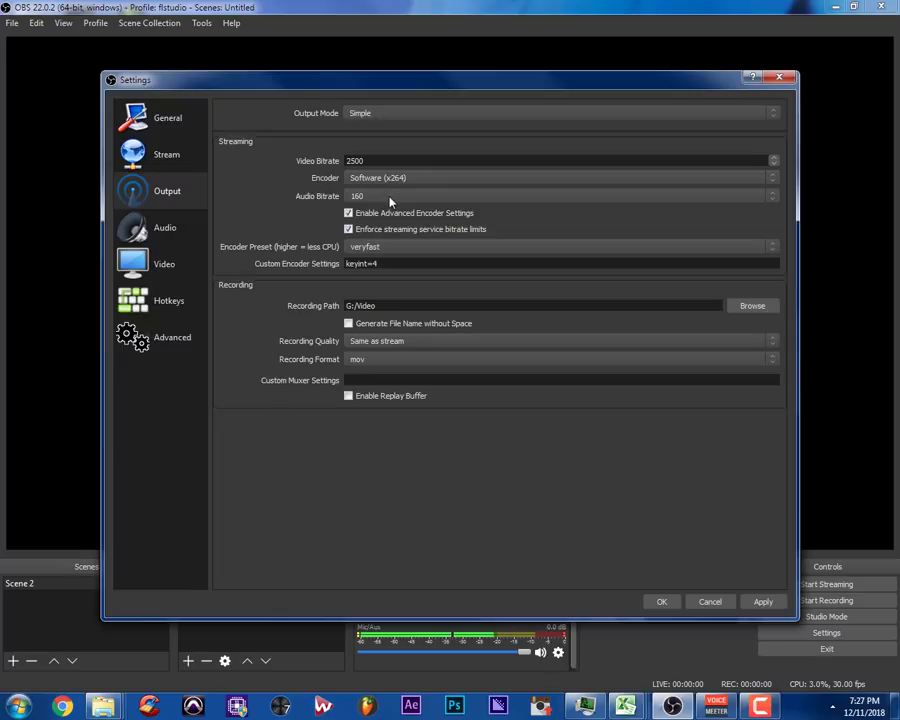
{"action": "left_click", "coordinate": [390, 198]}
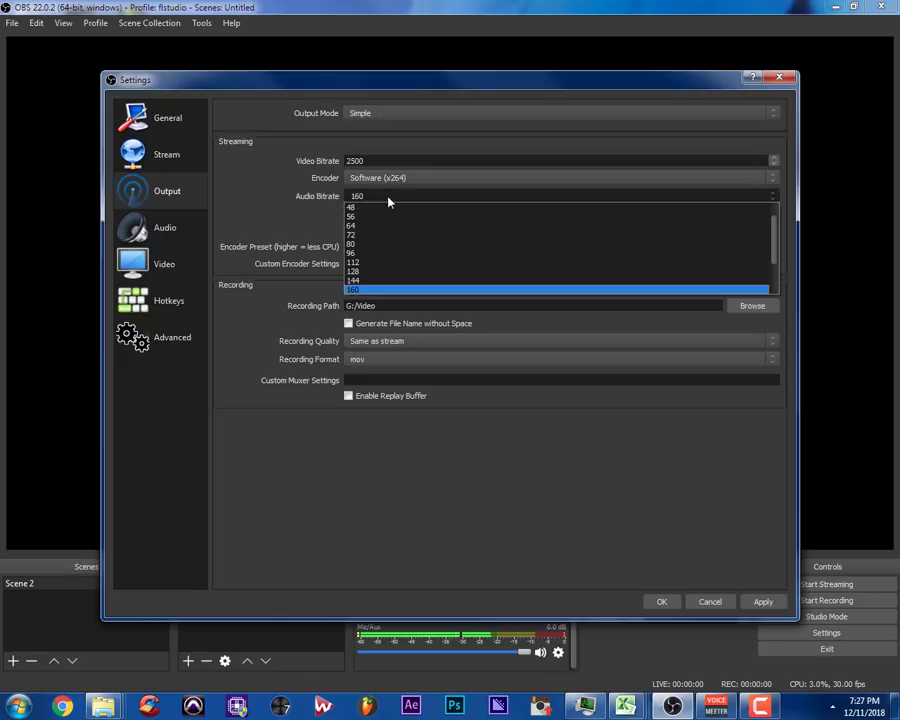
{"action": "left_click", "coordinate": [352, 288]}
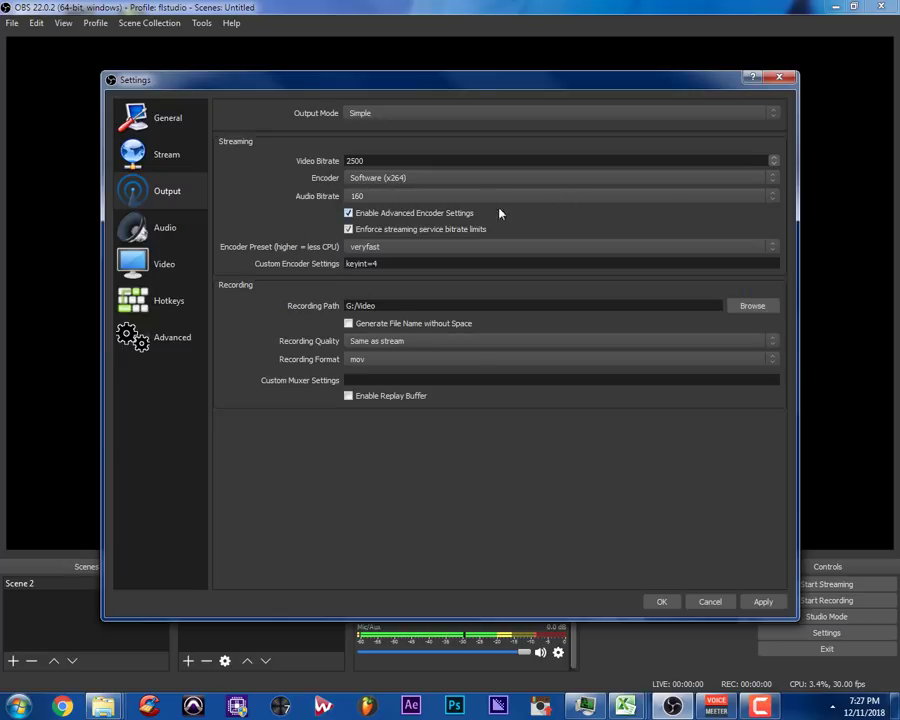
{"action": "left_click", "coordinate": [402, 250]}
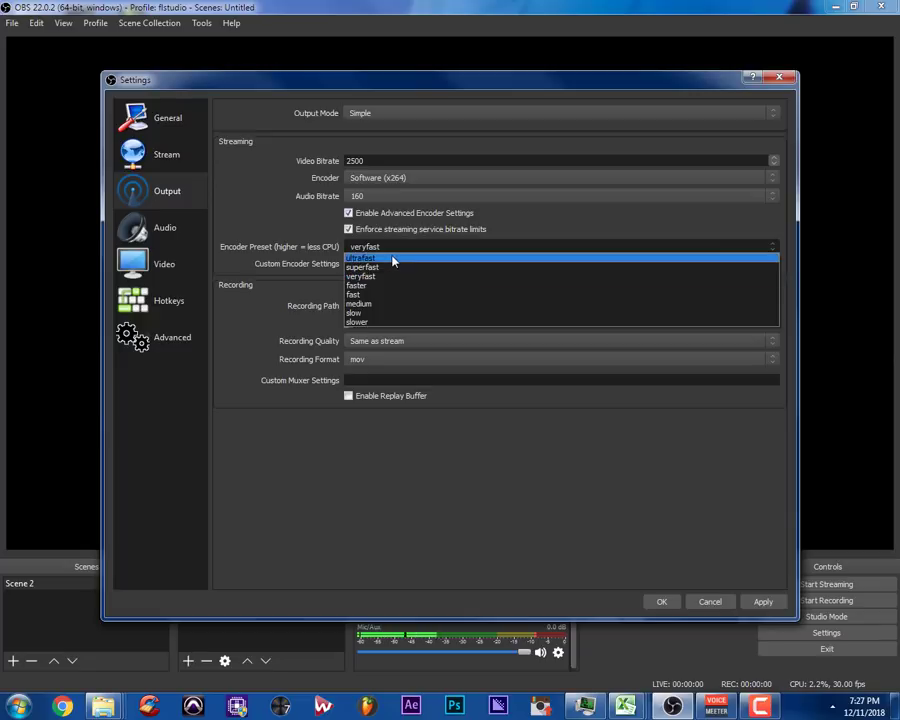
{"action": "left_click", "coordinate": [394, 259]}
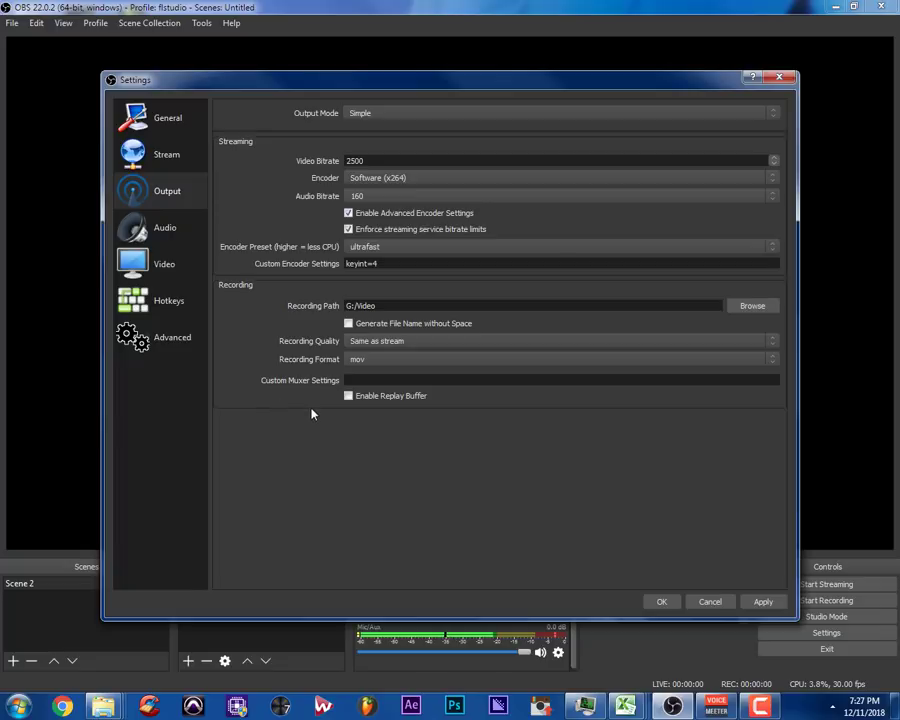
- Keep mov as the selection in the Recording Format dropdown
{"action": "left_click", "coordinate": [396, 358]}
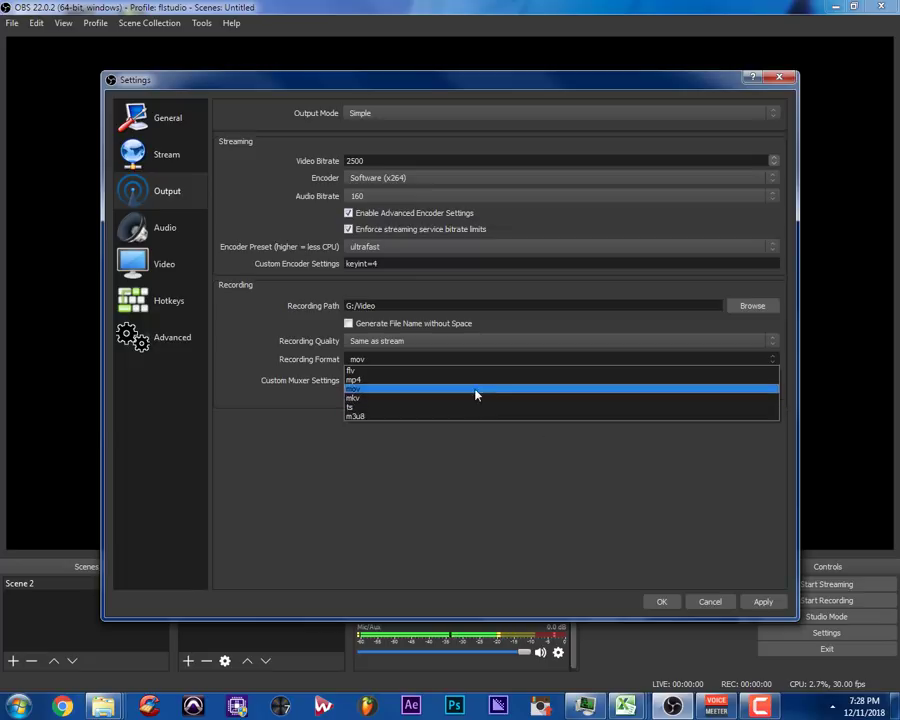
{"action": "left_click", "coordinate": [392, 457]}
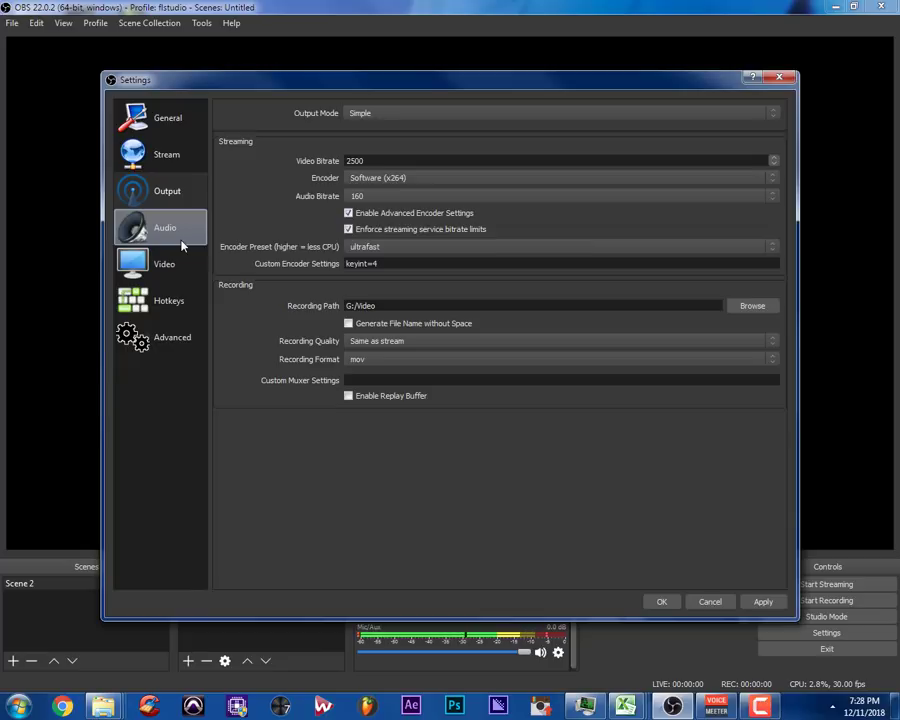
- Apply the output changes, then use VoiceMeeter Input for desktop audio and VoiceMeeter Output for mic/aux
{"action": "left_click", "coordinate": [762, 600]}
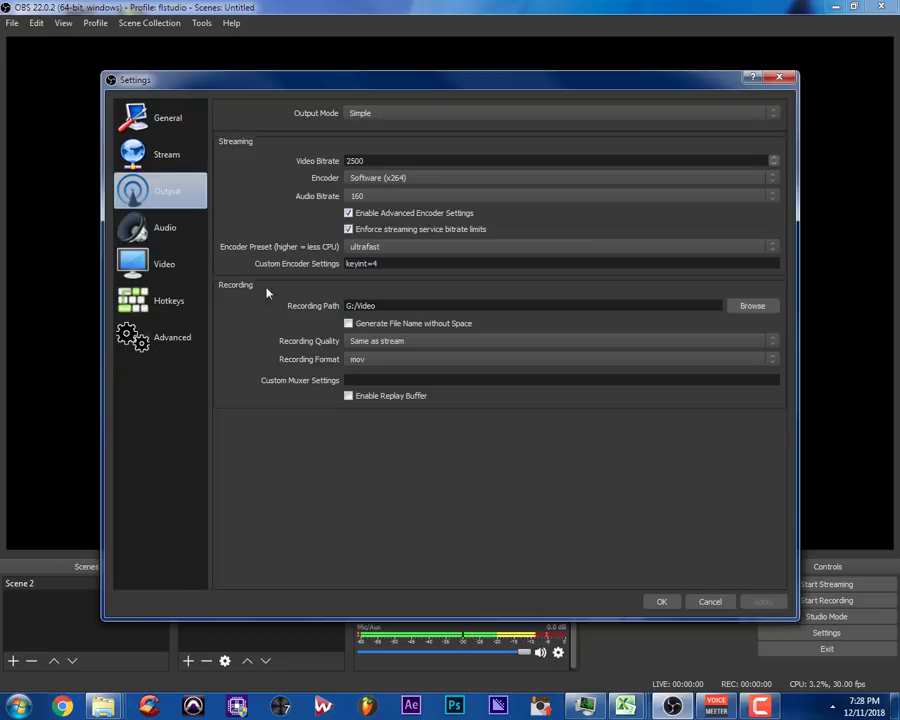
{"action": "left_click", "coordinate": [160, 227]}
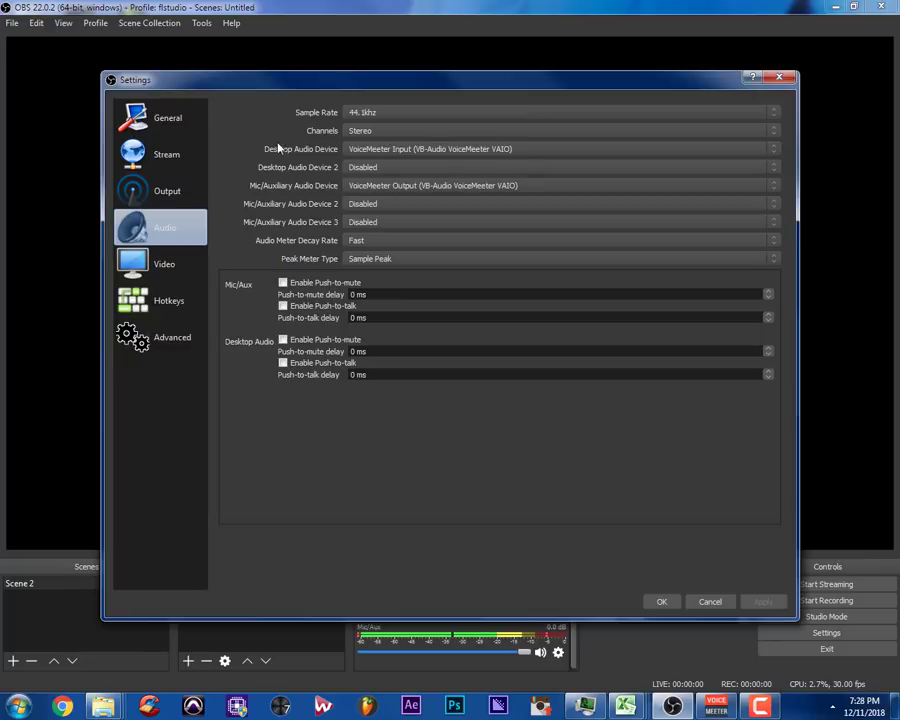
{"action": "left_click", "coordinate": [400, 150]}
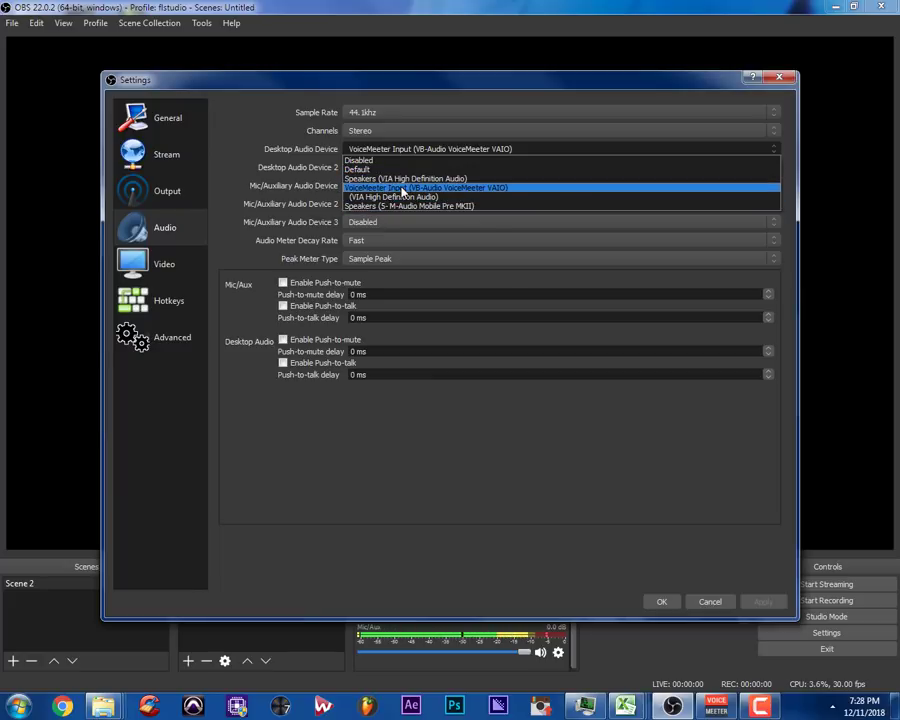
{"action": "left_click", "coordinate": [402, 188]}
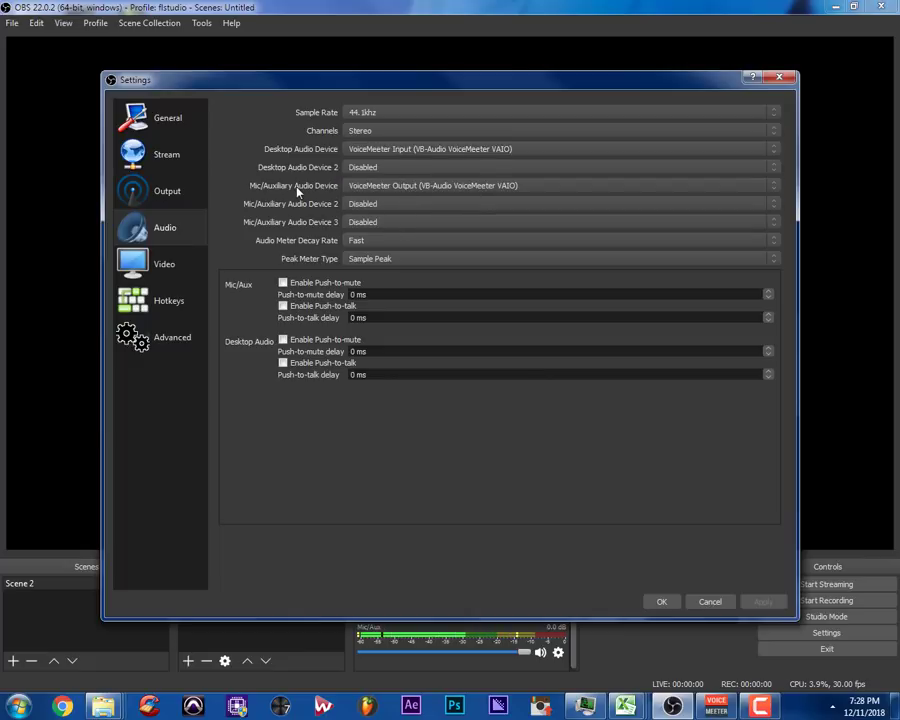
{"action": "left_click", "coordinate": [427, 186]}
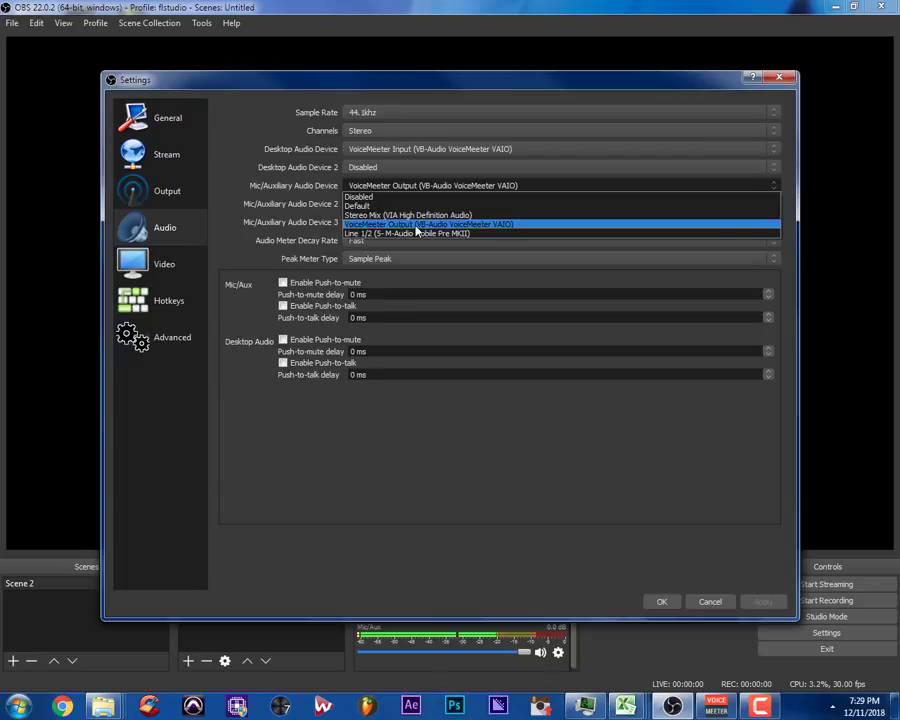
{"action": "left_click", "coordinate": [415, 230]}
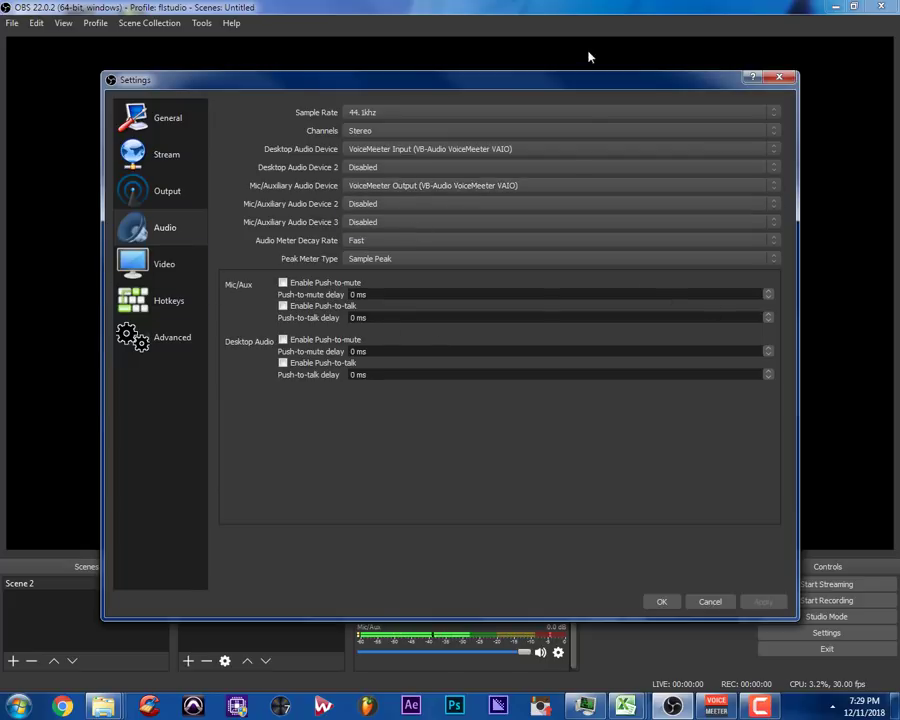
{"action": "left_click_drag", "start_coordinate": [570, 86], "coordinate": [566, 23]}
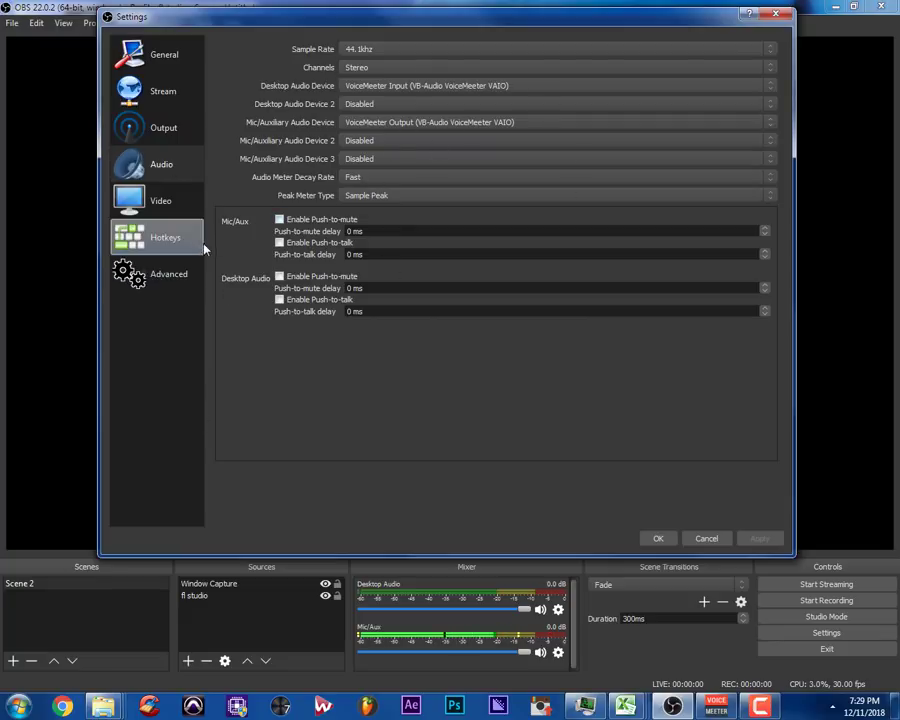
- Change the Output (Scaled) Resolution from 1280x720 to 1280x1024 and close Settings
{"action": "left_click", "coordinate": [165, 204]}
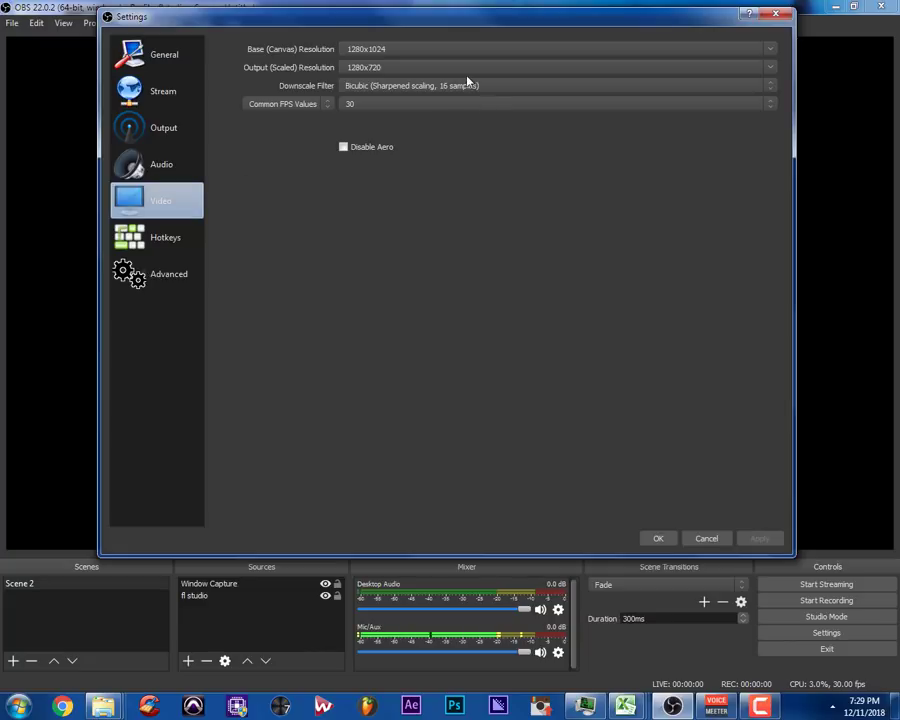
{"action": "double_click", "coordinate": [384, 49]}
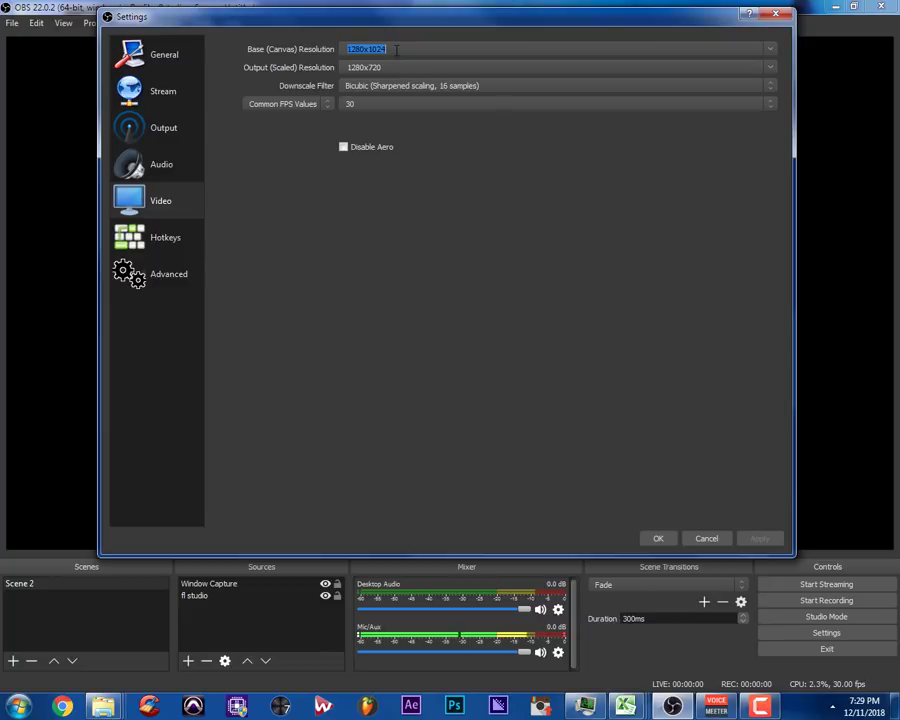
{"action": "left_click", "coordinate": [387, 67]}
{"action": "key", "text": "BackSpace"}
{"action": "key", "text": "BackSpace"}
{"action": "key", "text": "BackSpace"}
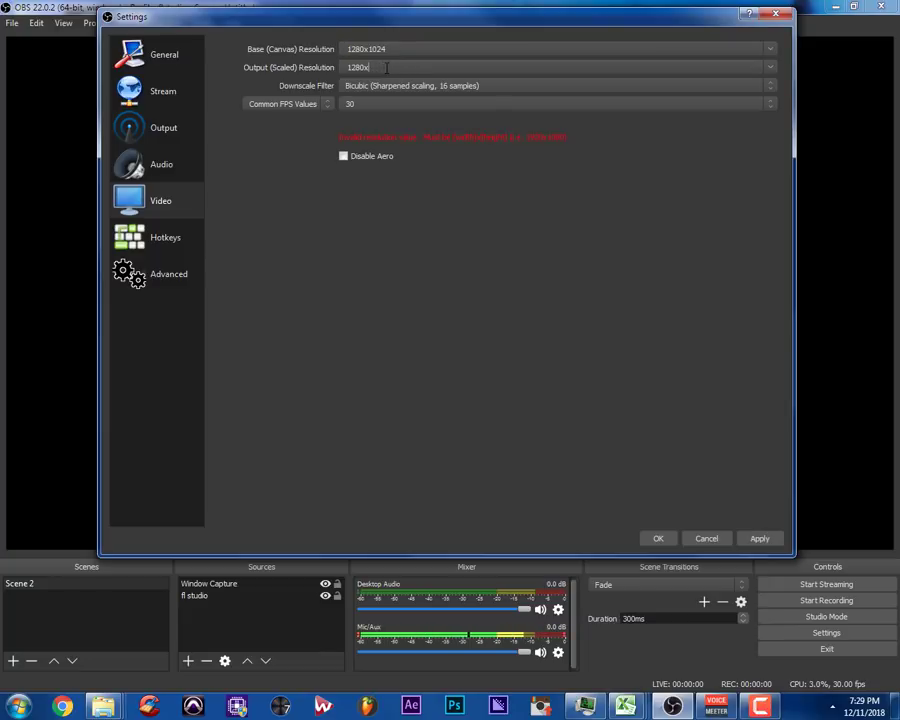
{"action": "type", "text": "1024"}
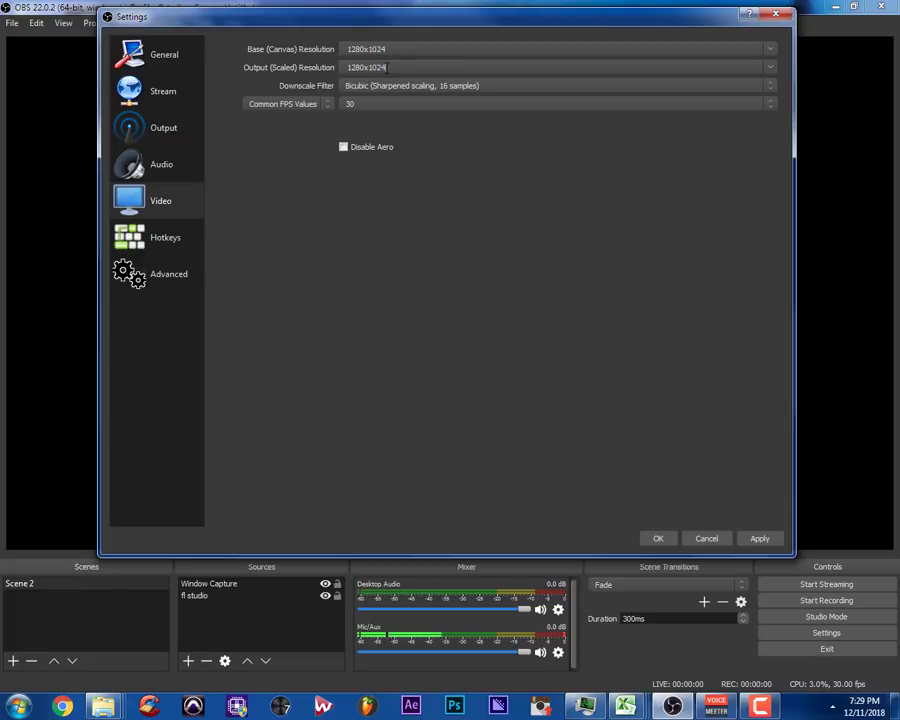
{"action": "key", "text": "Return"}
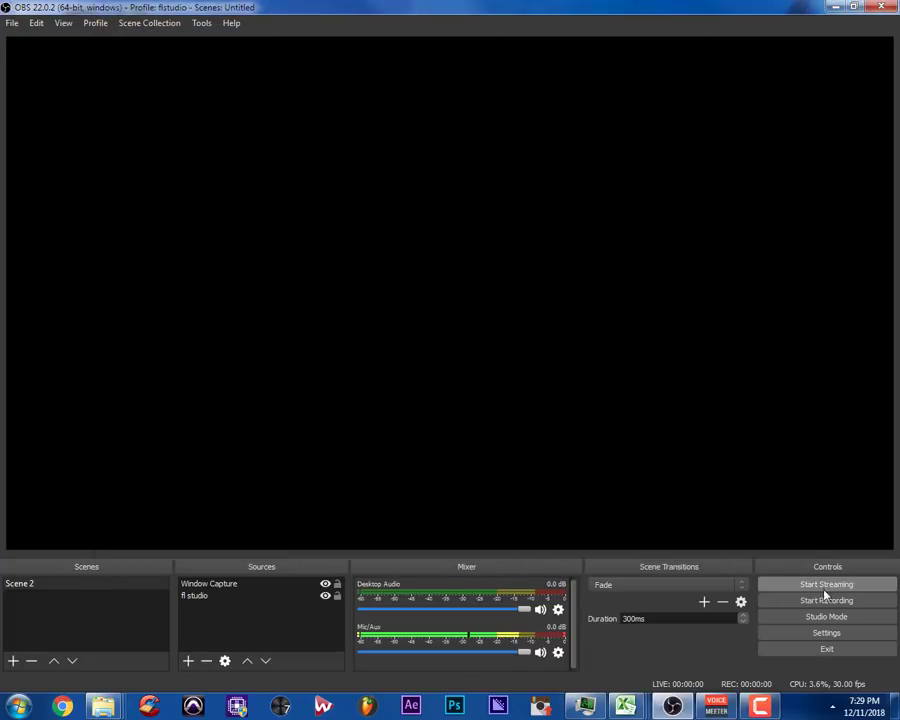
- Reopen Video settings to confirm 1280x1024 resolution and 30 FPS
{"action": "left_click", "coordinate": [789, 634]}
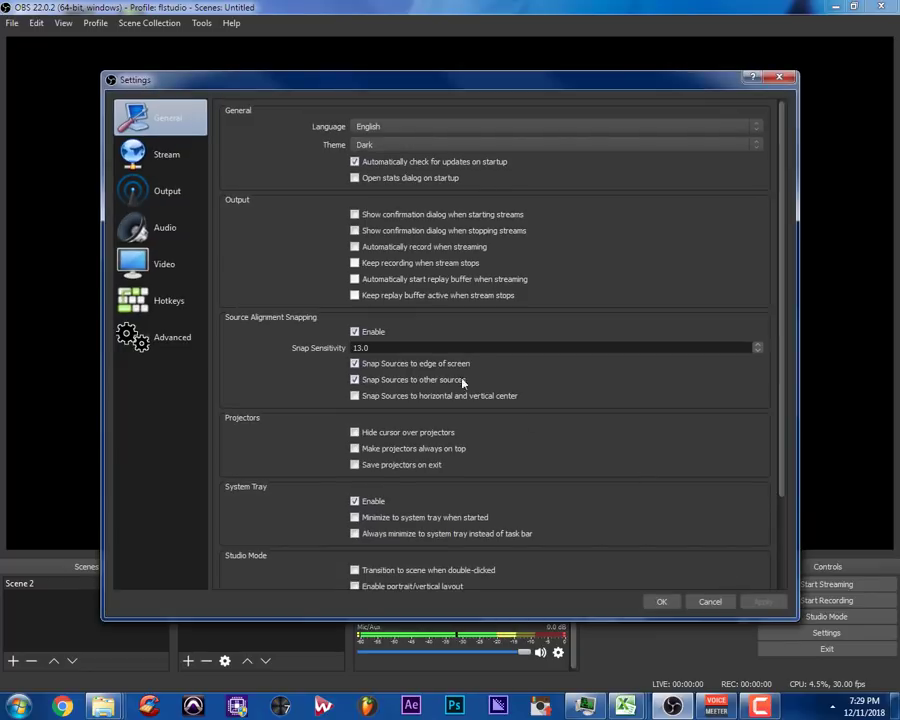
{"action": "left_click", "coordinate": [160, 263]}
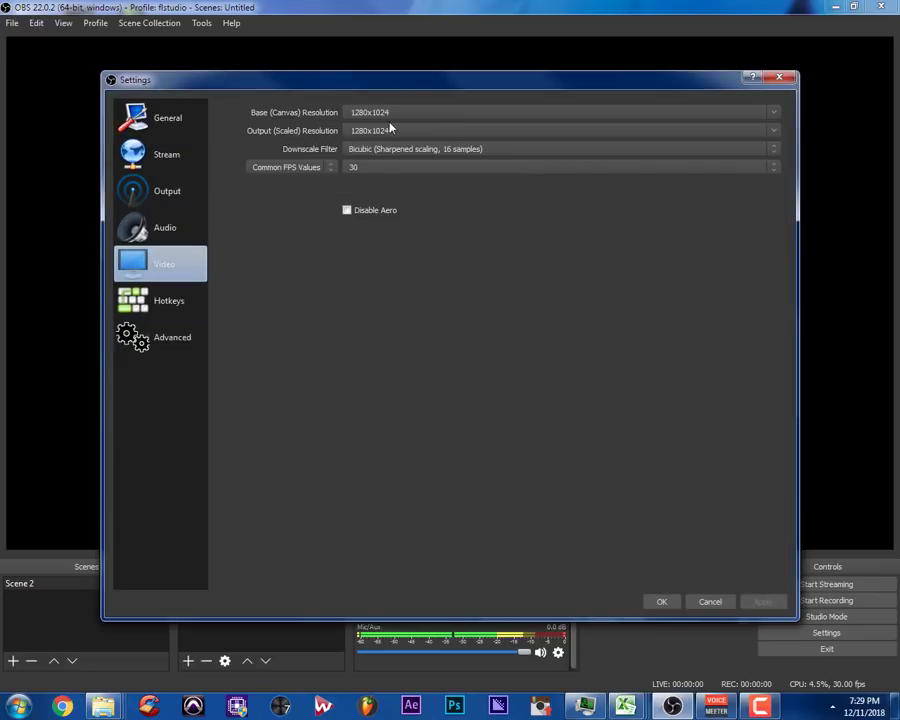
{"action": "left_click", "coordinate": [775, 113]}
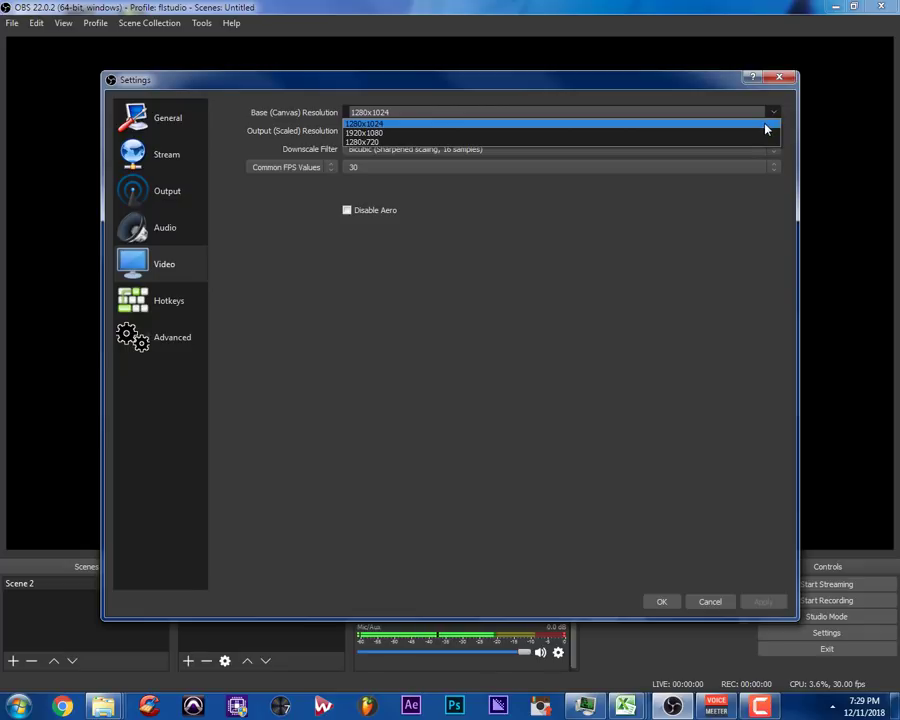
{"action": "left_click", "coordinate": [671, 236]}
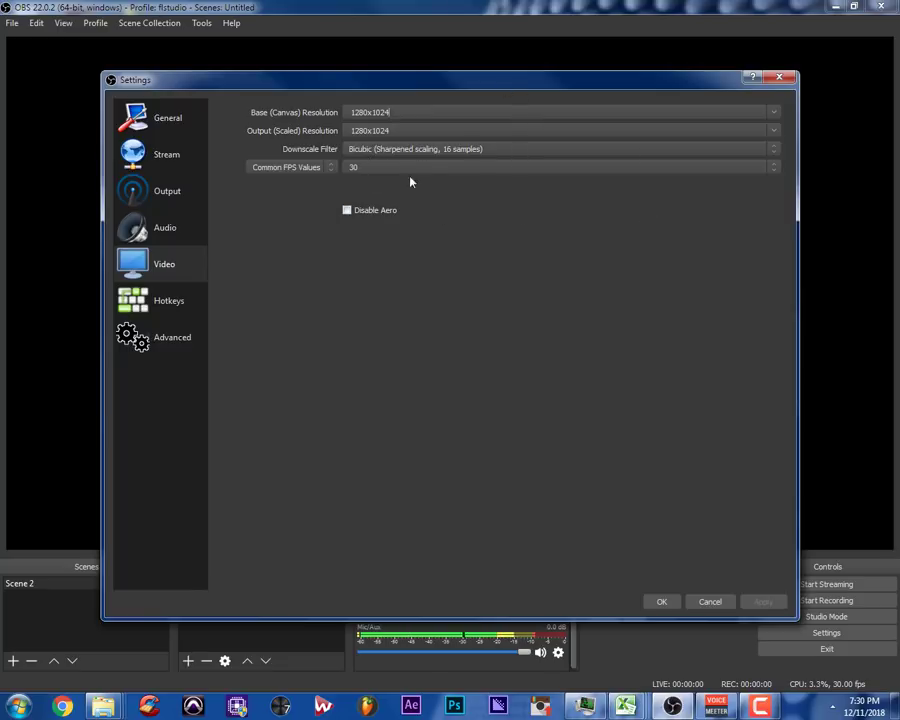
{"action": "left_click", "coordinate": [776, 167]}
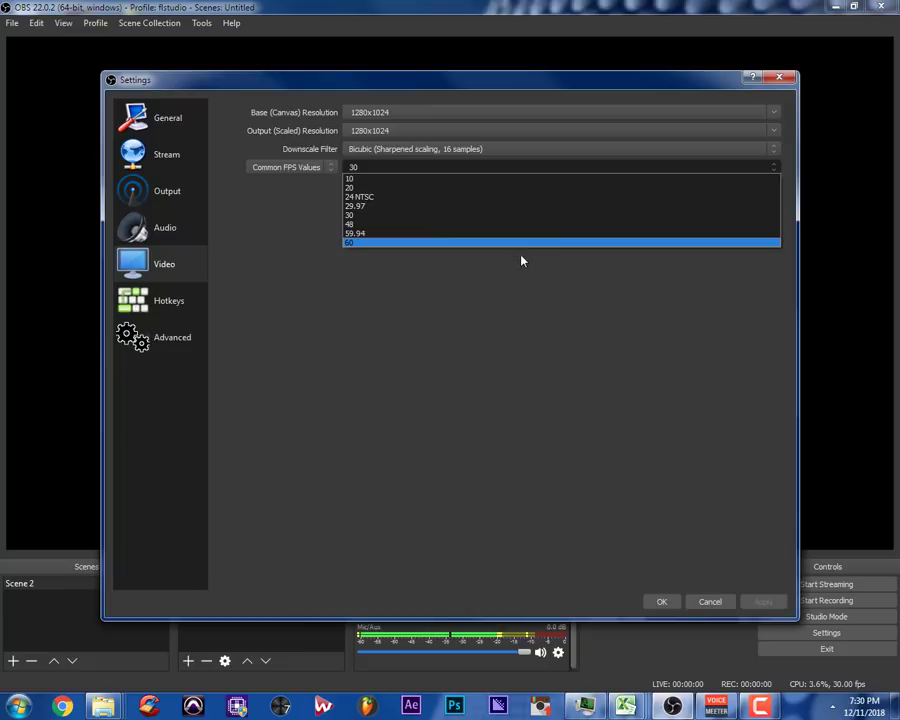
{"action": "left_click", "coordinate": [490, 317]}
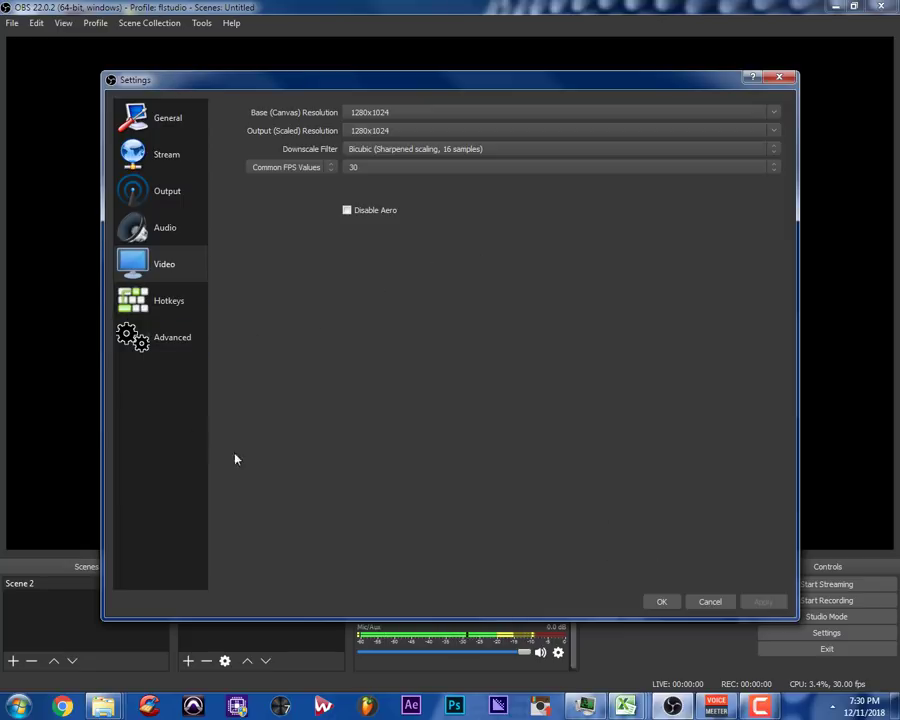
- Look through the Advanced settings page, then close Settings with OK
{"action": "left_click", "coordinate": [174, 341]}
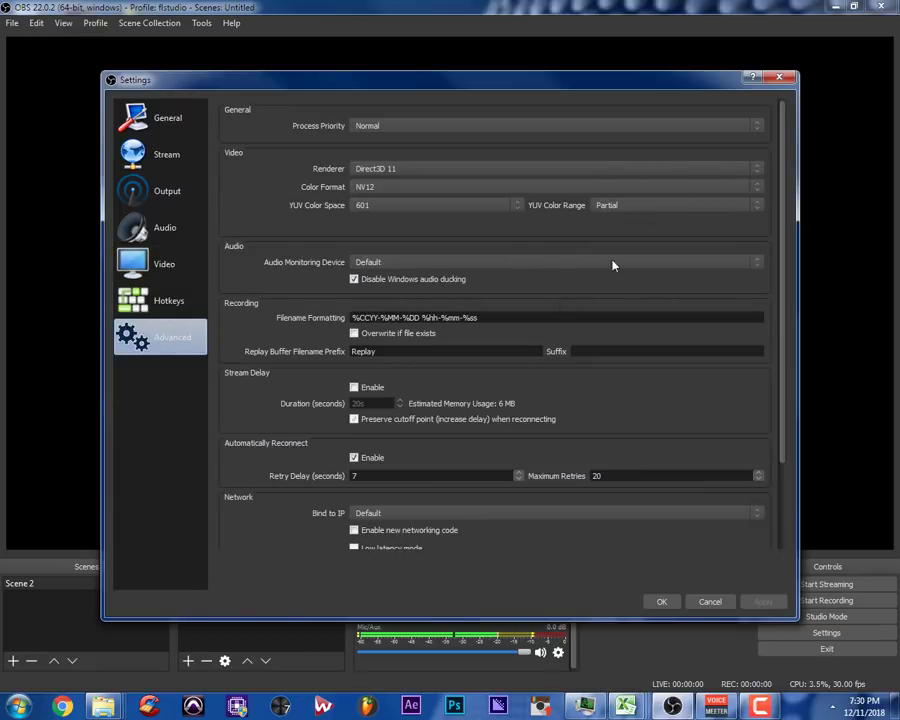
{"action": "scroll", "coordinate": [438, 448], "scroll_direction": "down", "scroll_amount": 3}
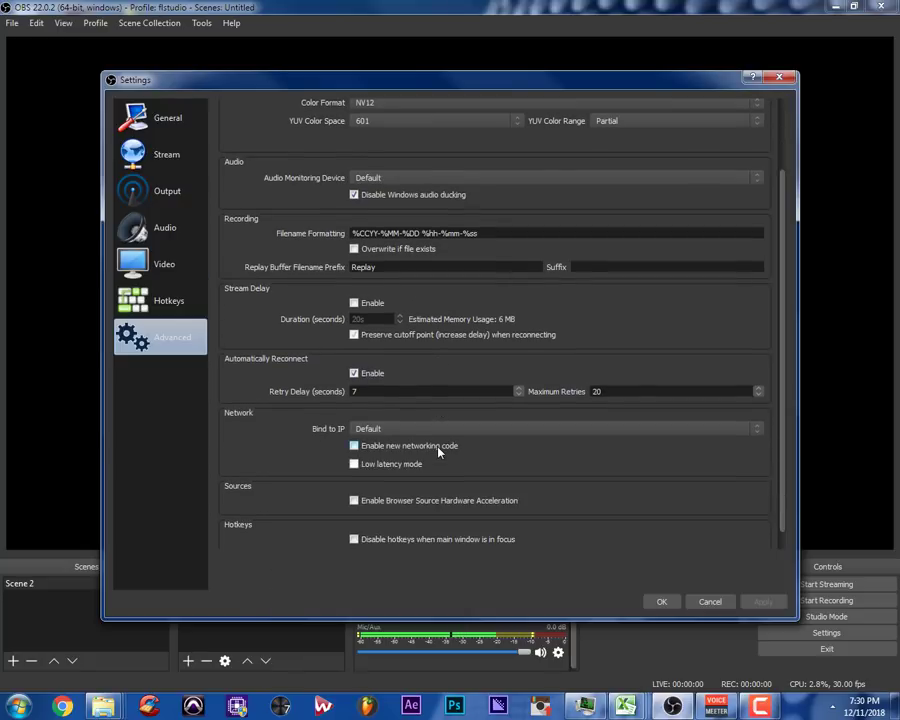
{"action": "scroll", "coordinate": [385, 485], "scroll_direction": "up", "scroll_amount": 3}
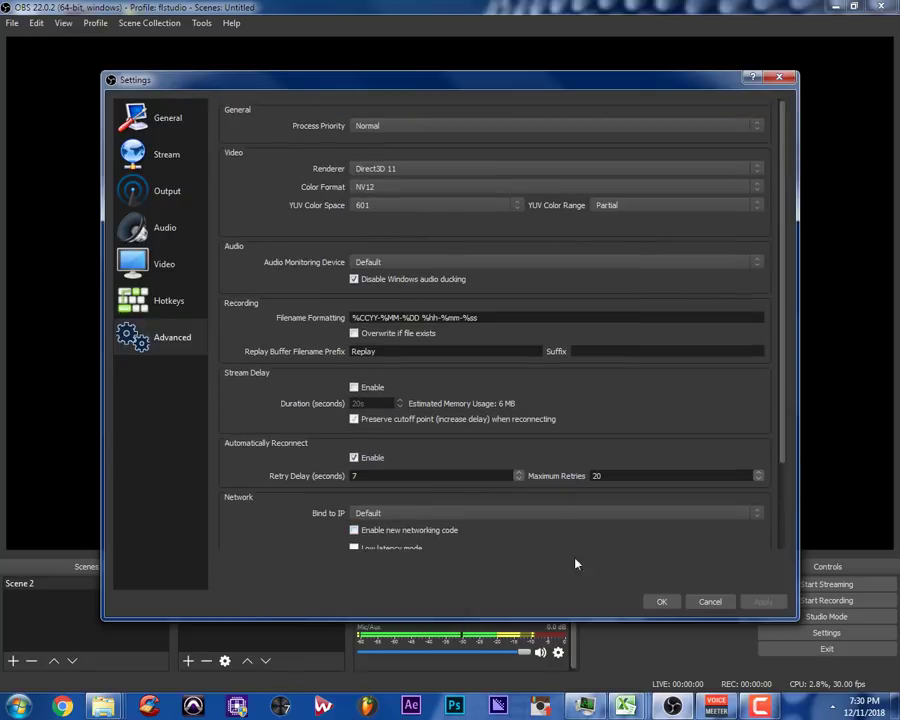
{"action": "left_click", "coordinate": [658, 602]}
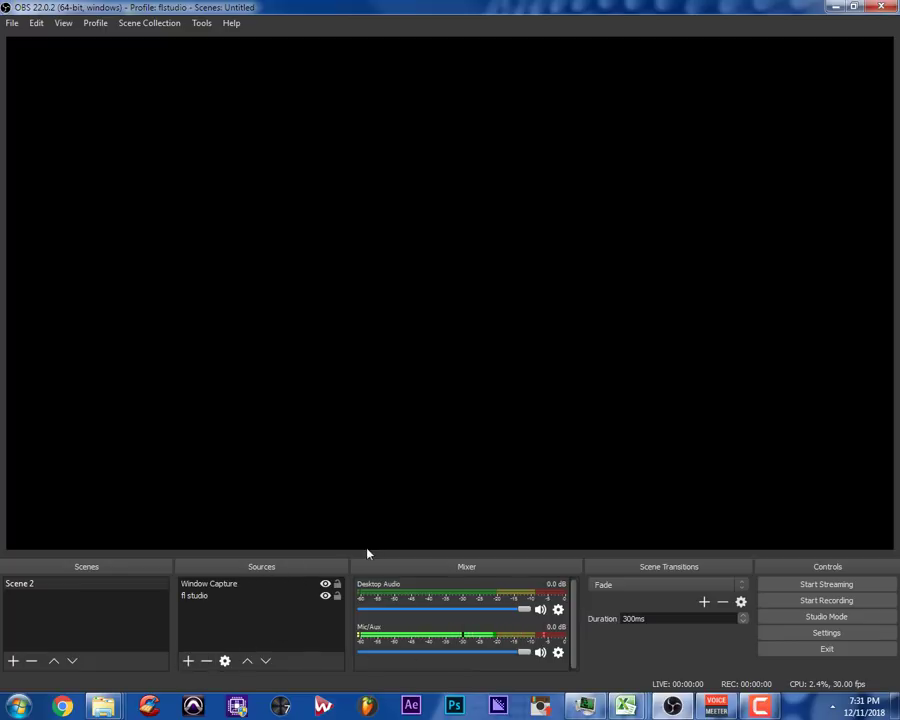
- Delete the fl studio and Window Capture sources from Scene 2, confirming each removal
{"action": "left_click", "coordinate": [210, 596]}
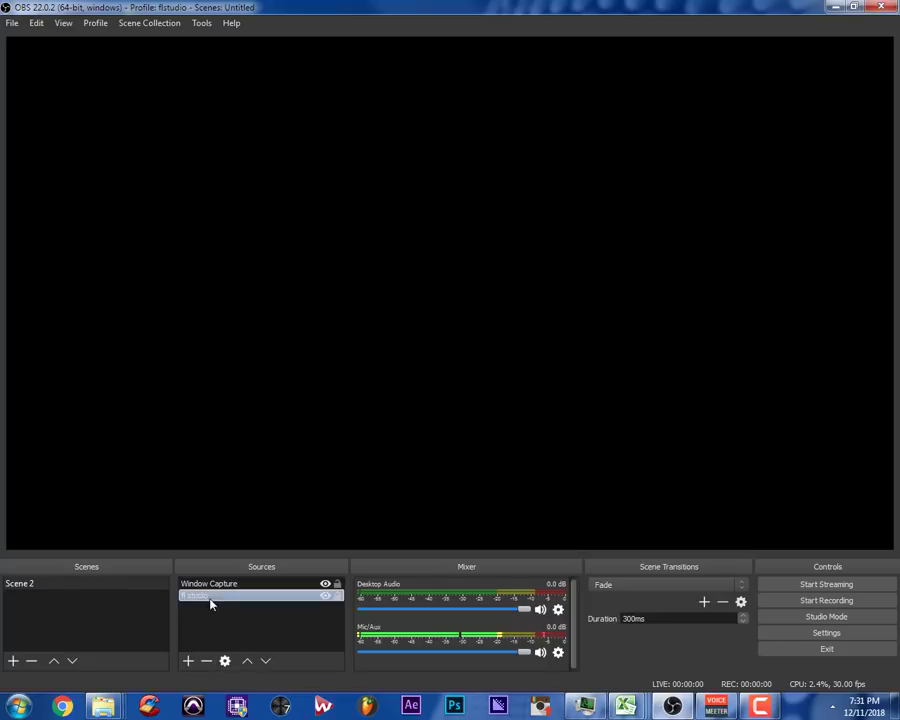
{"action": "left_click", "coordinate": [205, 662]}
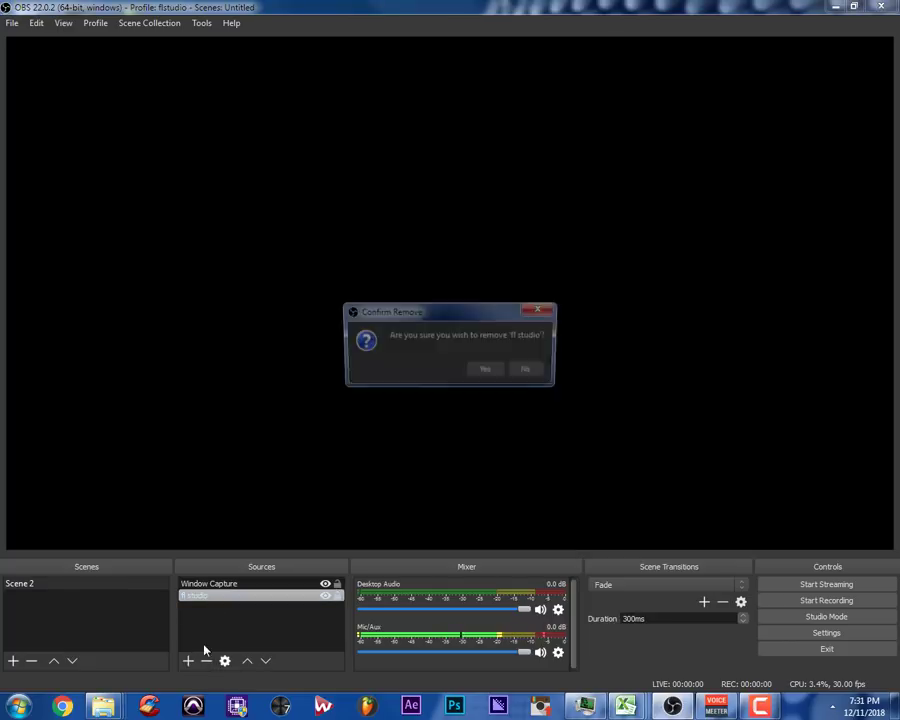
{"action": "left_click", "coordinate": [487, 370]}
{"action": "left_click", "coordinate": [240, 588]}
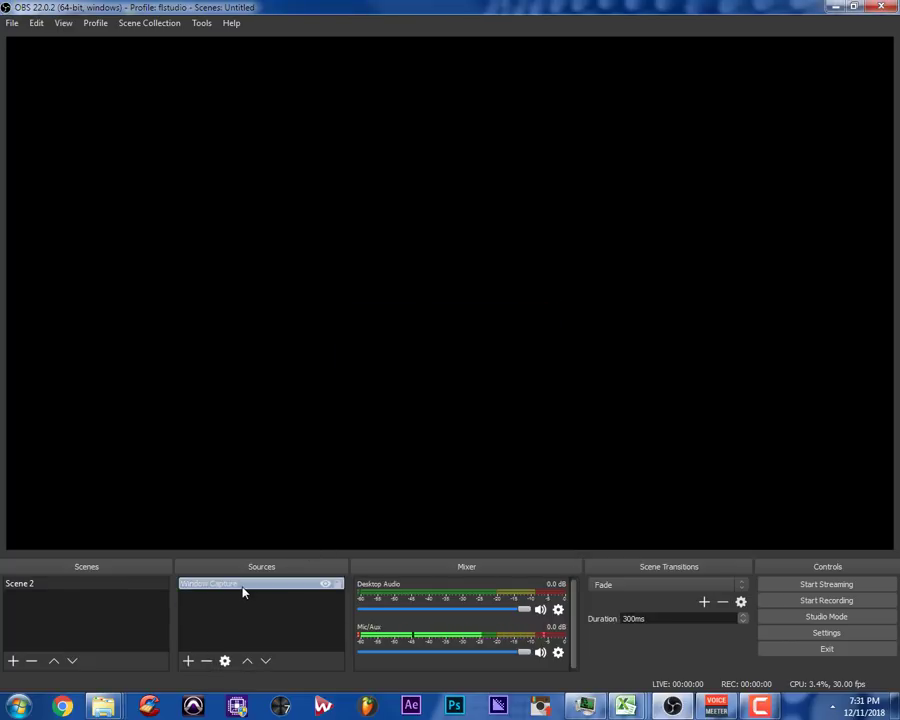
{"action": "left_click", "coordinate": [207, 662]}
{"action": "left_click", "coordinate": [500, 370]}
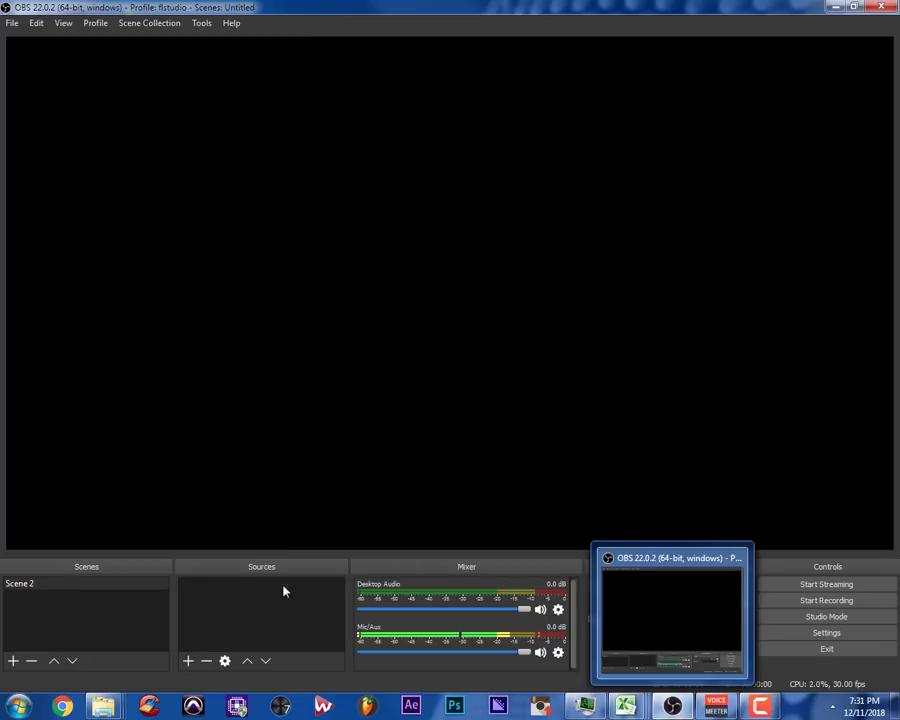
- Dismiss the source-type menu without adding anything and bring FL Studio forward
{"action": "left_click", "coordinate": [836, 601]}
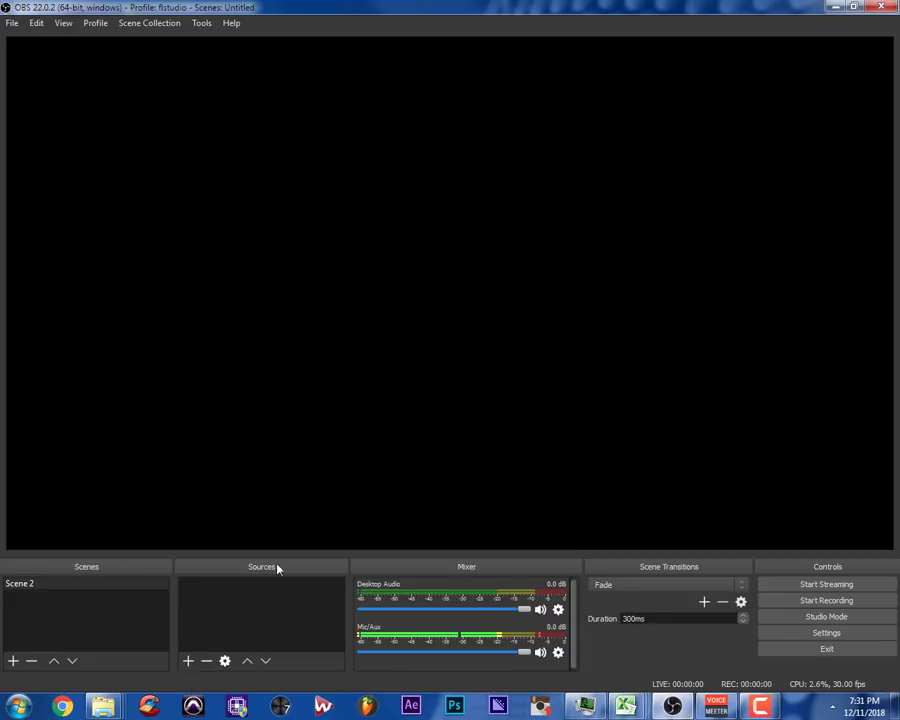
{"action": "left_click", "coordinate": [188, 661]}
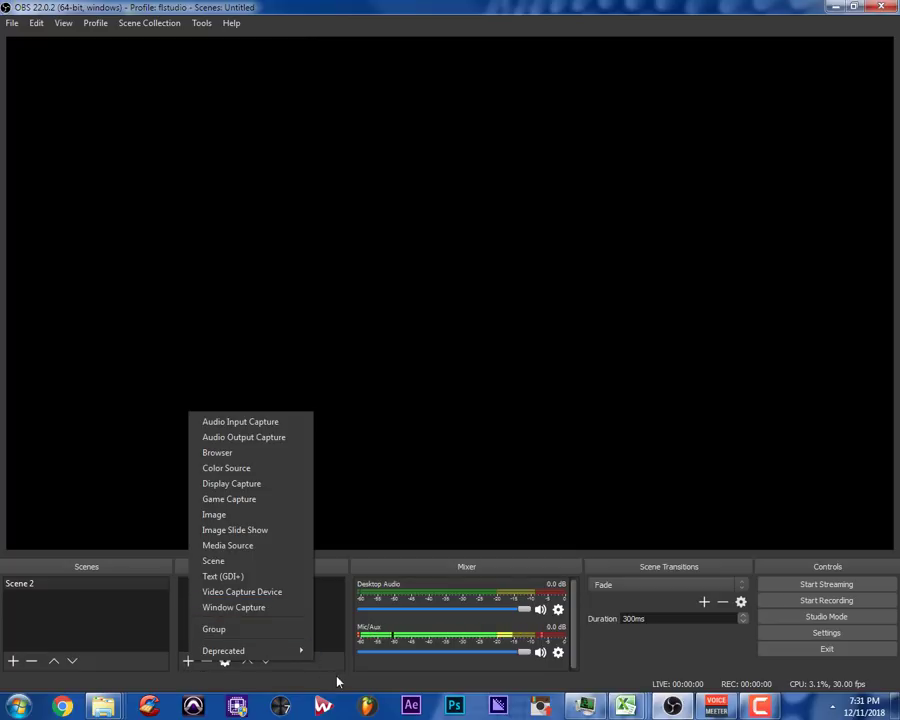
{"action": "left_click", "coordinate": [371, 708]}
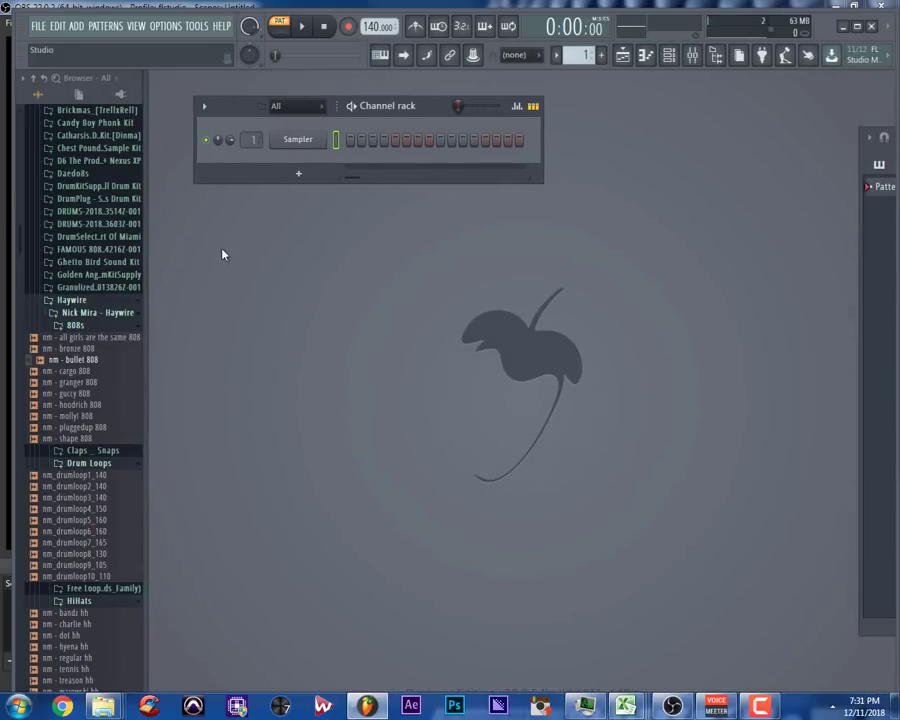
- Preview the guccy and bronze 808 samples, then set the audio device to Voicemeeter Virtual ASIO
{"action": "left_click", "coordinate": [64, 393]}
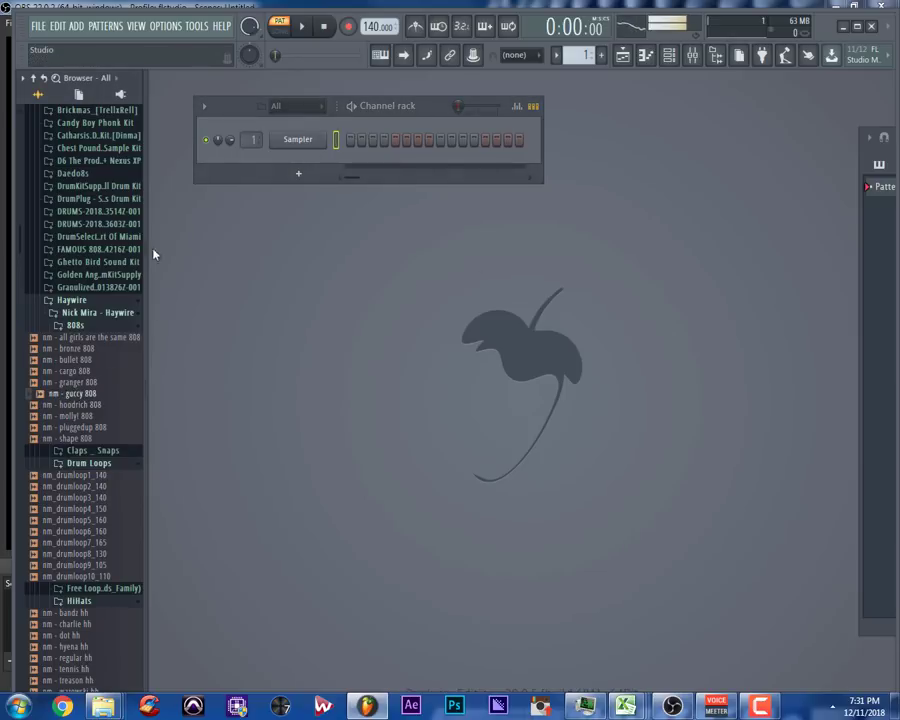
{"action": "left_click", "coordinate": [30, 350]}
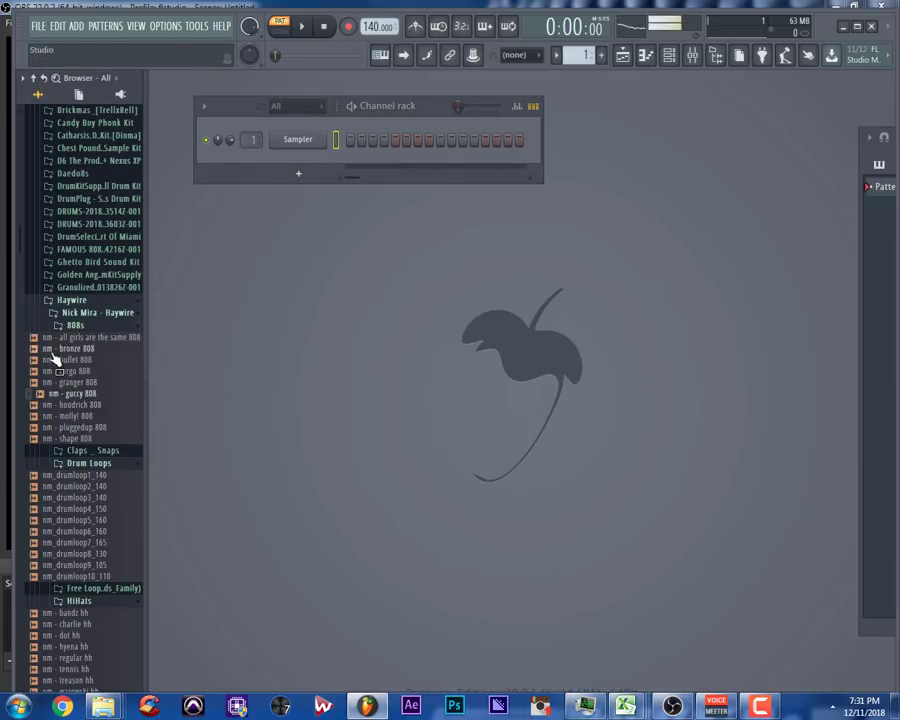
{"action": "left_click", "coordinate": [168, 27]}
{"action": "left_click", "coordinate": [189, 71]}
{"action": "left_click", "coordinate": [342, 206]}
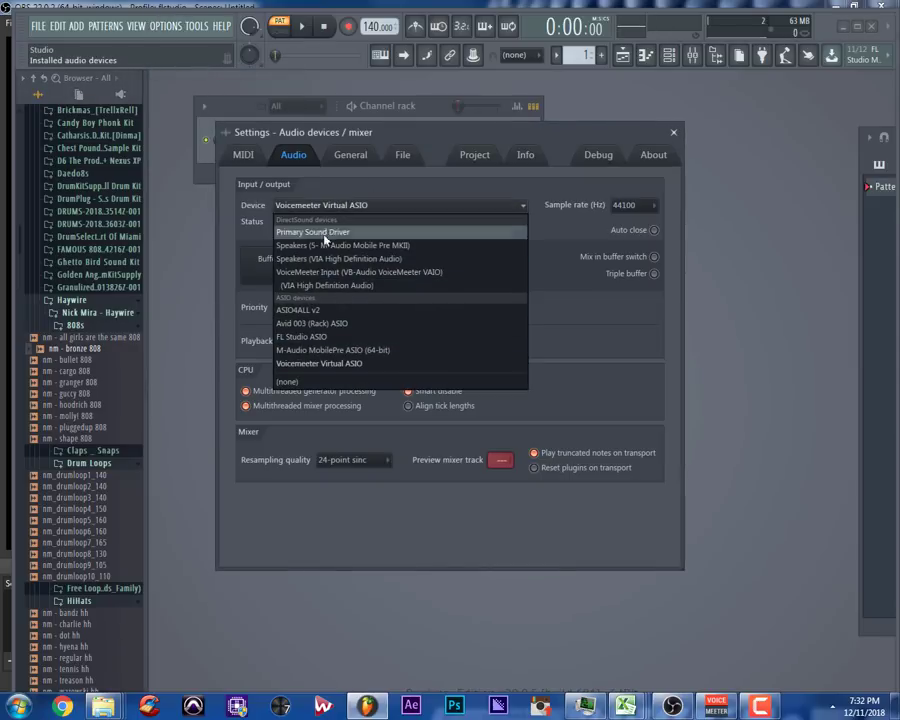
{"action": "left_click", "coordinate": [323, 366]}
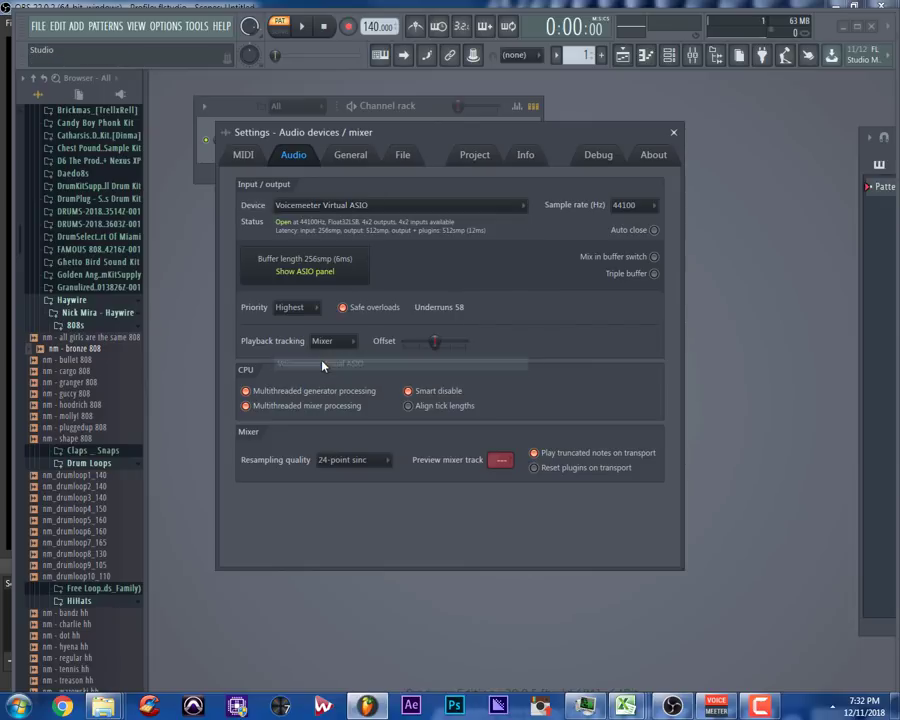
{"action": "left_click", "coordinate": [673, 131]}
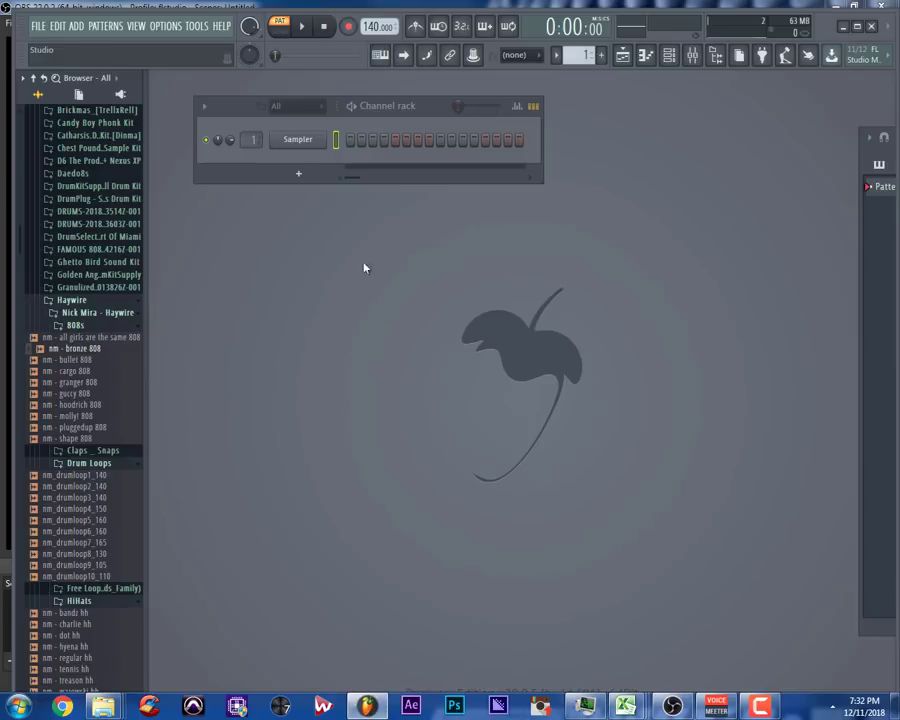
- Nudge the Channel rack, preview the guccy 808, hyena hh and drum loop samples, then return to OBS
{"action": "mouse_move", "coordinate": [420, 108]}
{"action": "left_mouse_down"}
{"action": "mouse_move", "coordinate": [425, 130]}
{"action": "mouse_move", "coordinate": [410, 128]}
{"action": "left_mouse_up"}
{"action": "left_click", "coordinate": [75, 393]}
{"action": "left_click", "coordinate": [60, 486]}
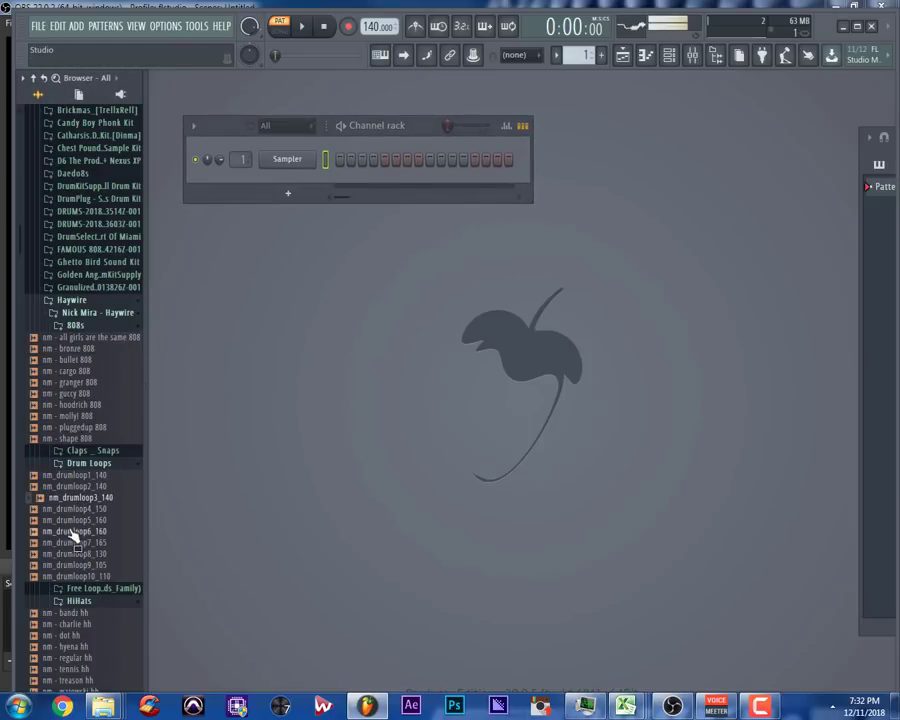
{"action": "left_click", "coordinate": [65, 647]}
{"action": "left_click", "coordinate": [85, 533]}
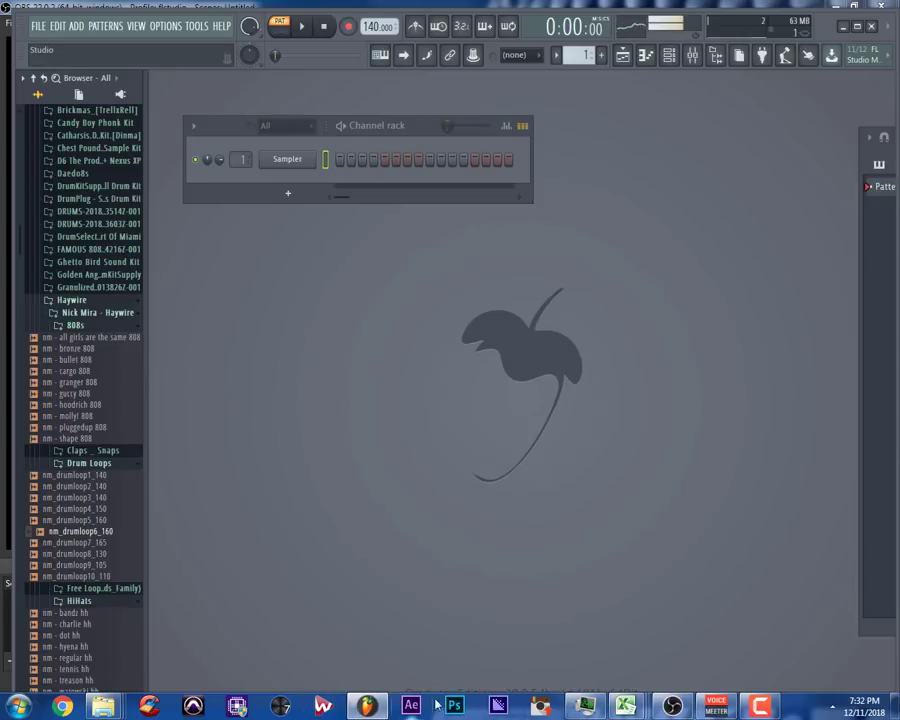
{"action": "left_click", "coordinate": [672, 703]}
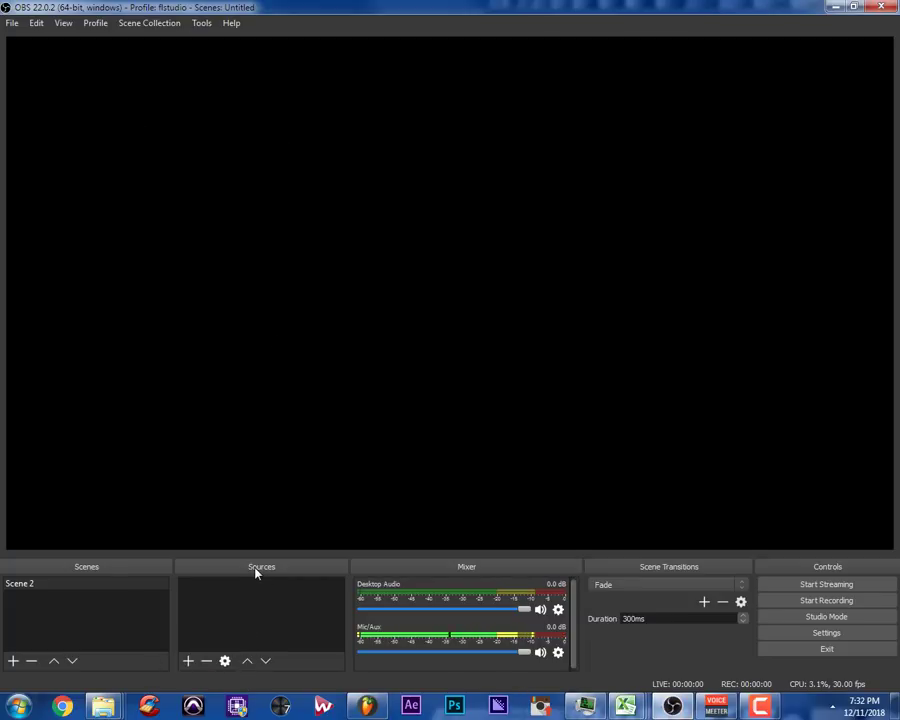
- Add a window capture source named 'FL Studio' capturing [FL64.exe]: FL Studio 20
{"action": "left_click", "coordinate": [186, 666]}
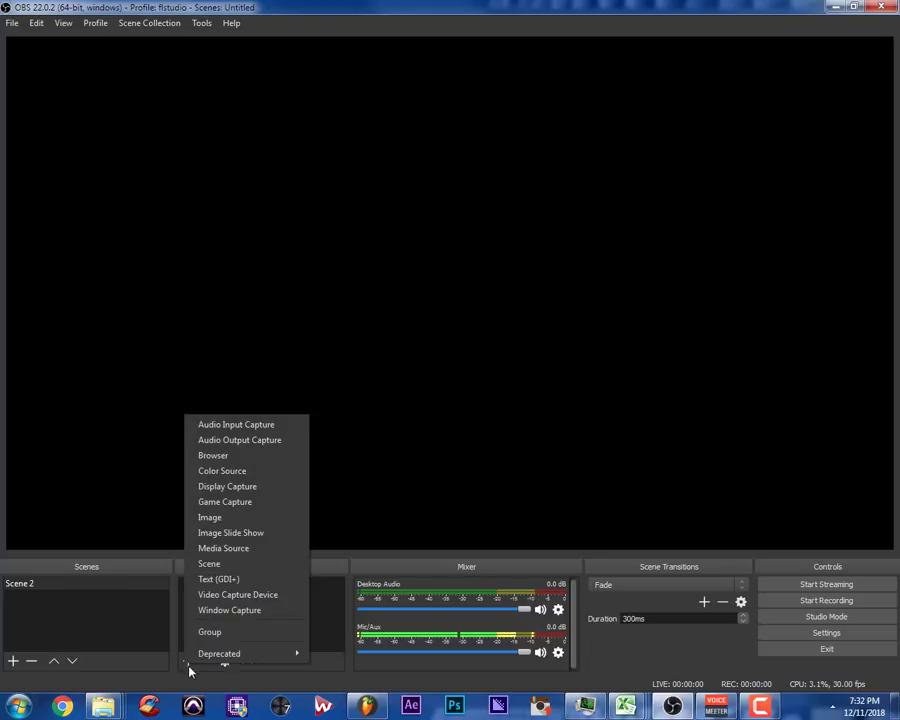
{"action": "left_click", "coordinate": [230, 610]}
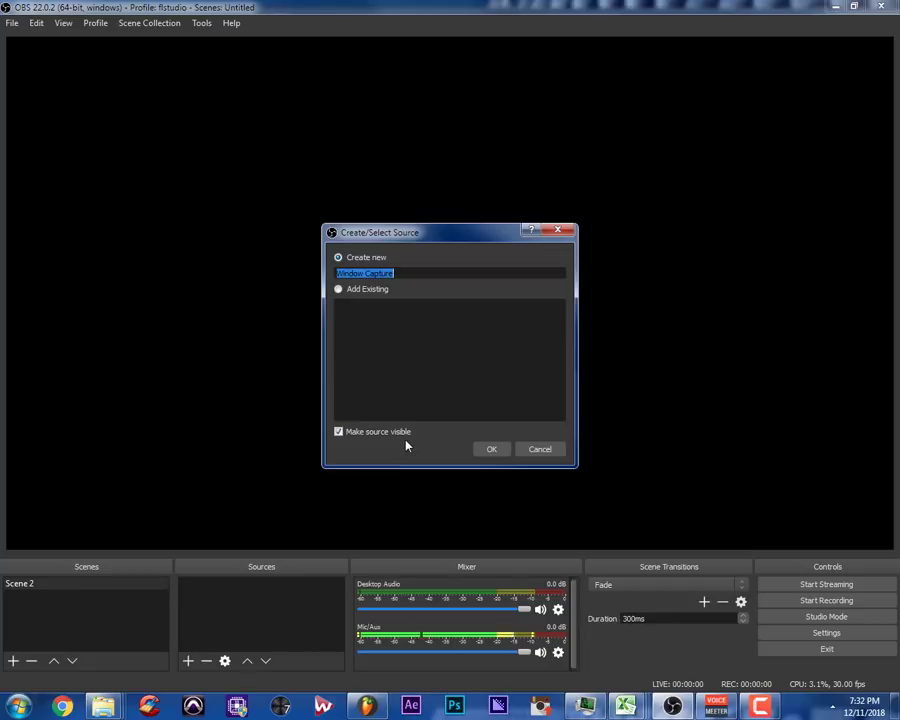
{"action": "type", "text": "FL Studio"}
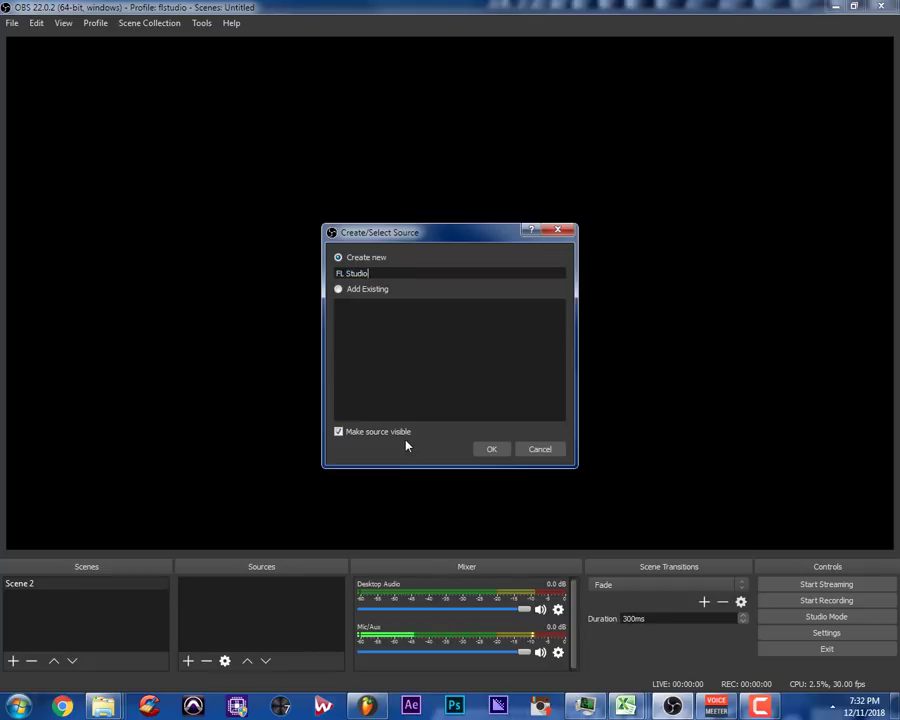
{"action": "left_click", "coordinate": [491, 449]}
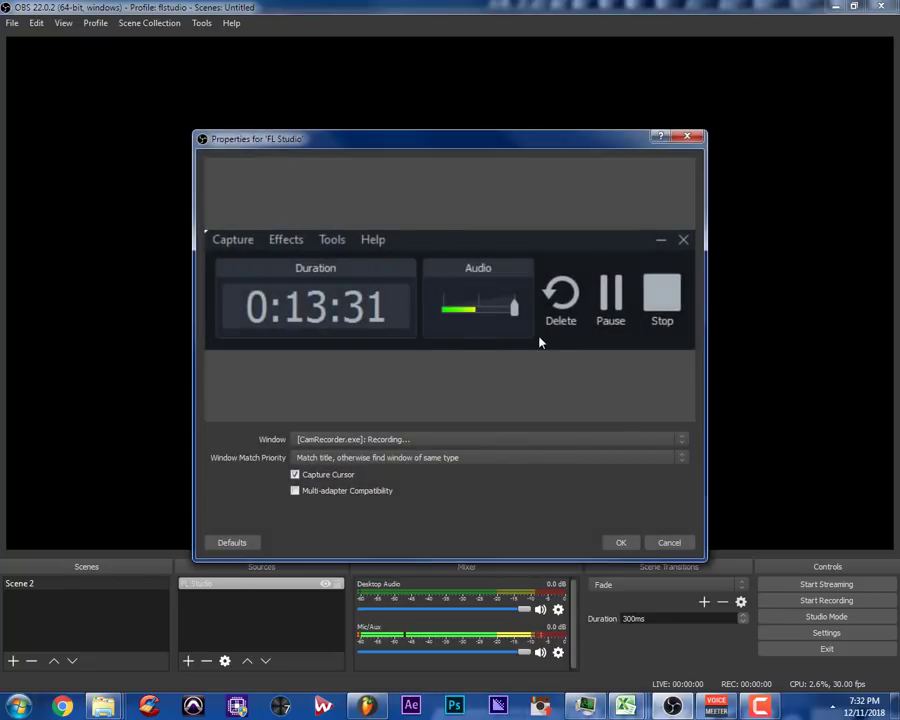
{"action": "left_click", "coordinate": [537, 441]}
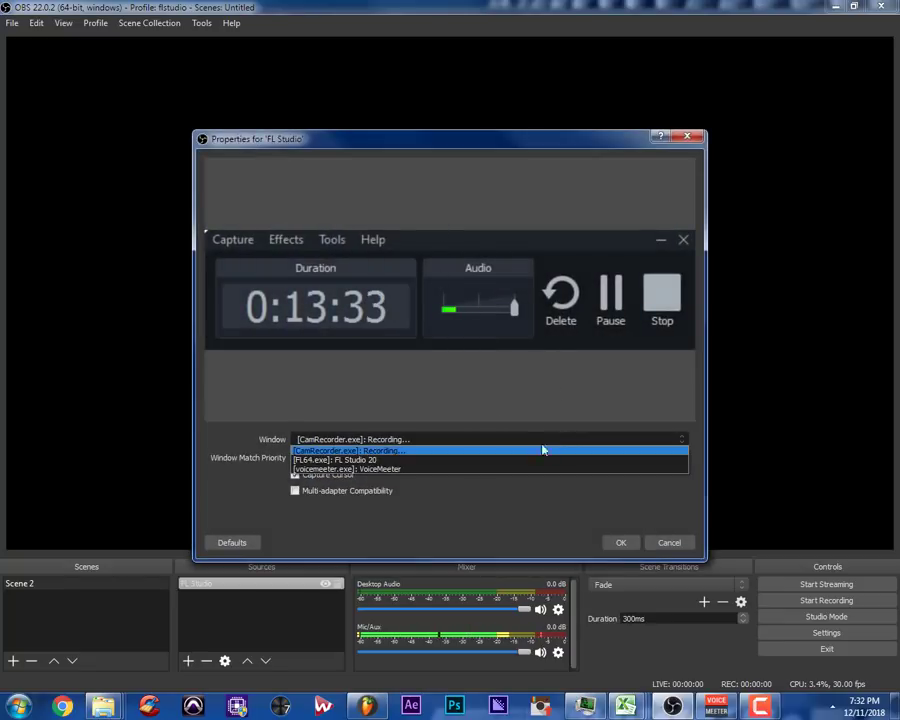
{"action": "left_click", "coordinate": [365, 460]}
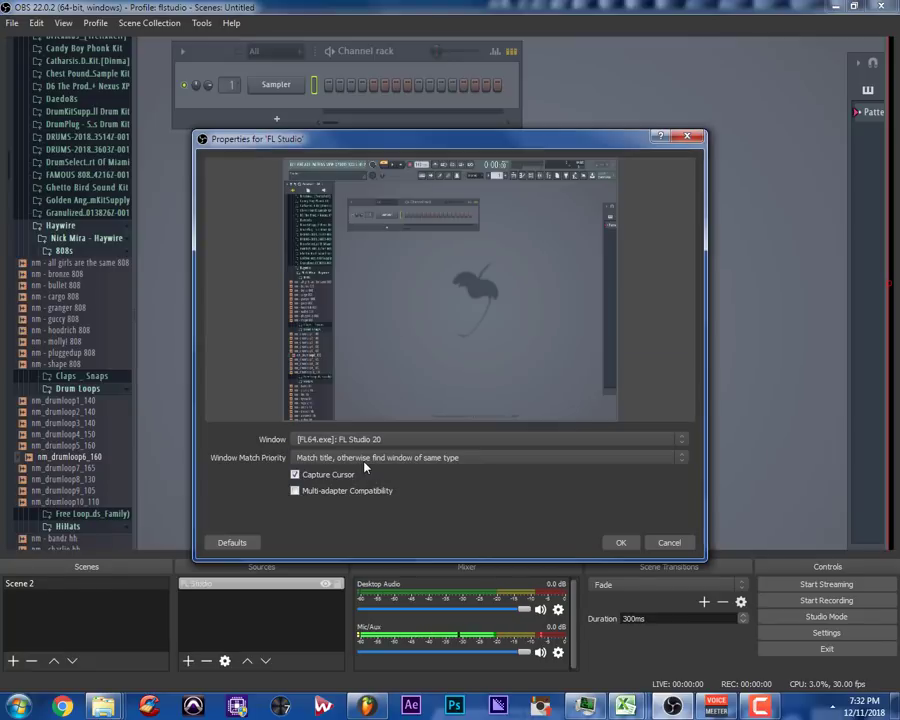
{"action": "left_click", "coordinate": [620, 542]}
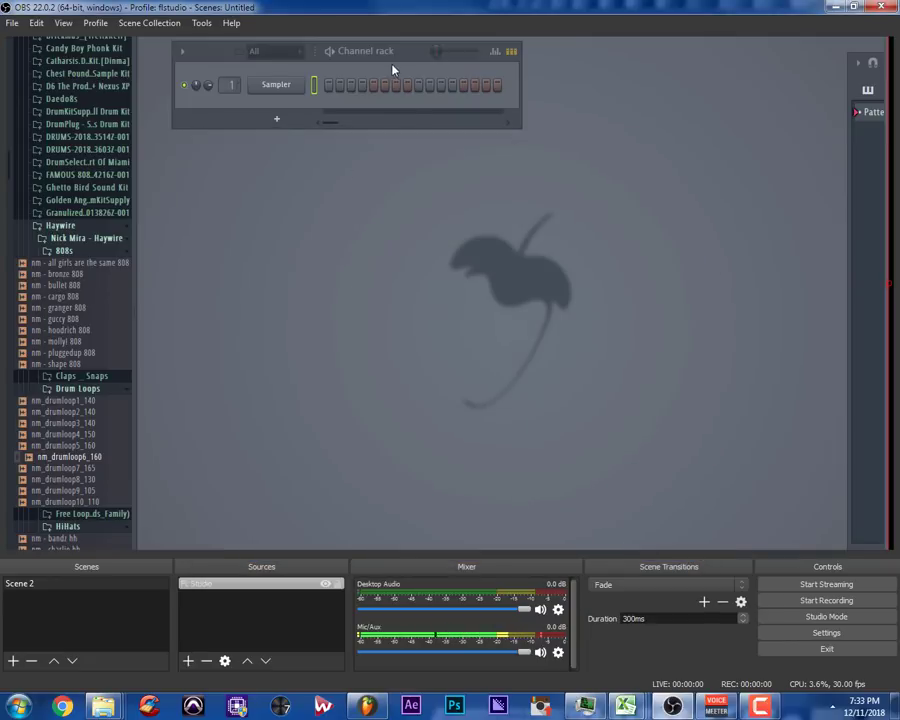
- Position the FL Studio capture in the preview, start recording, and minimize OBS
{"action": "left_click_drag", "start_coordinate": [393, 70], "coordinate": [386, 160]}
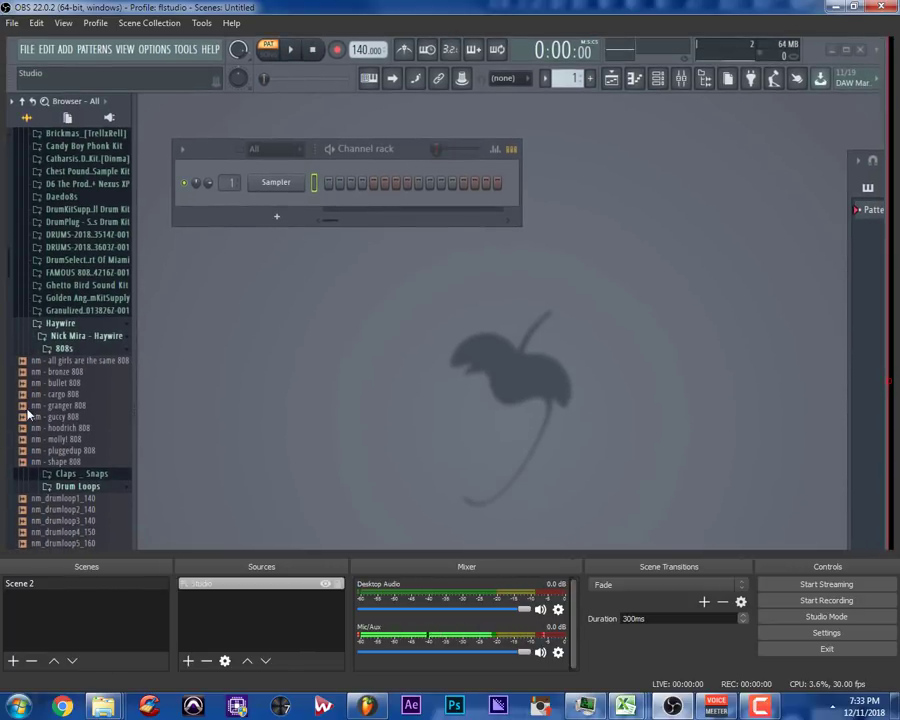
{"action": "left_click_drag", "start_coordinate": [26, 415], "coordinate": [48, 413]}
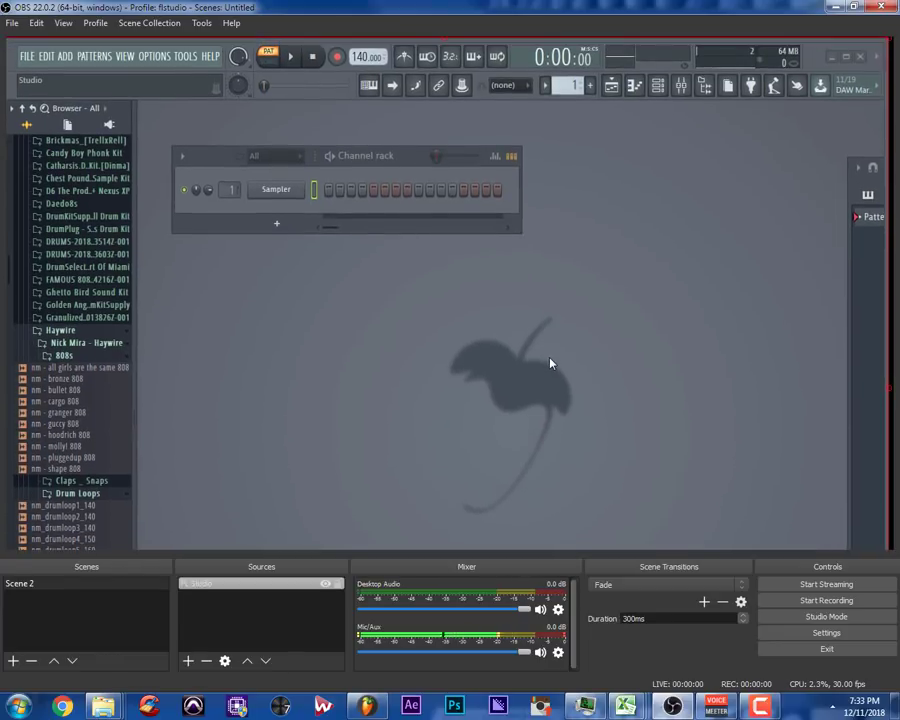
{"action": "left_click", "coordinate": [843, 601]}
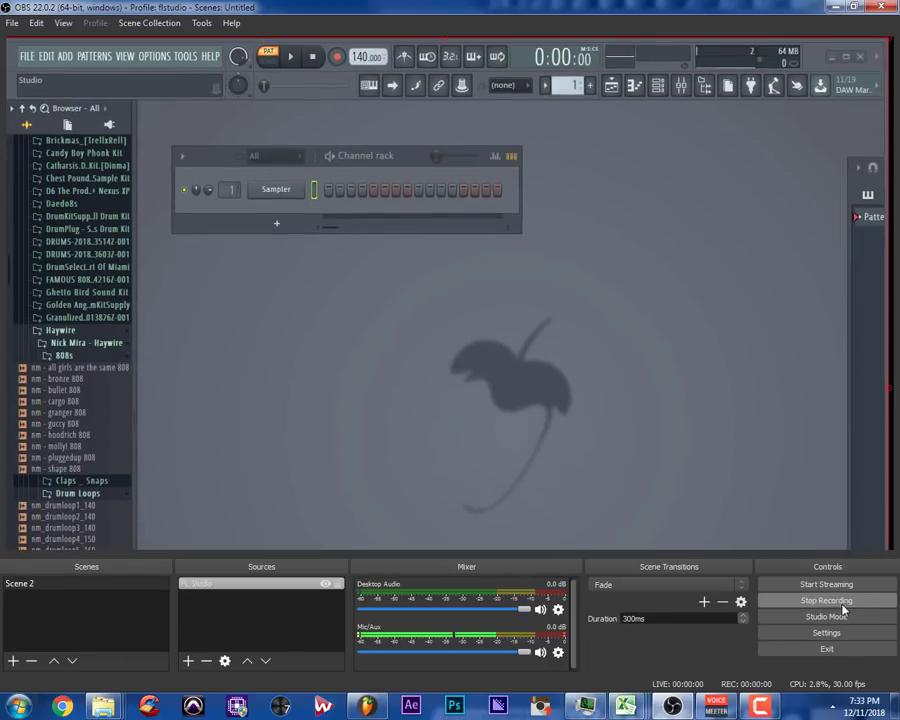
{"action": "left_click", "coordinate": [833, 8]}
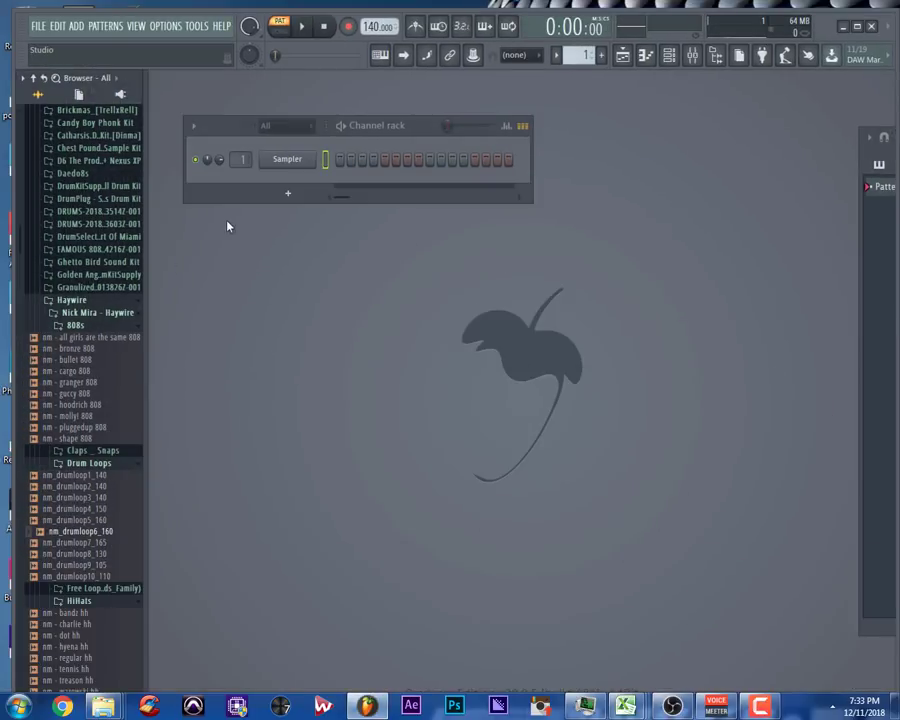
- Load nm - bullet 808 into the Sampler channel and add nm - clap 2 as a new channel
{"action": "left_click_drag", "start_coordinate": [64, 360], "coordinate": [288, 163]}
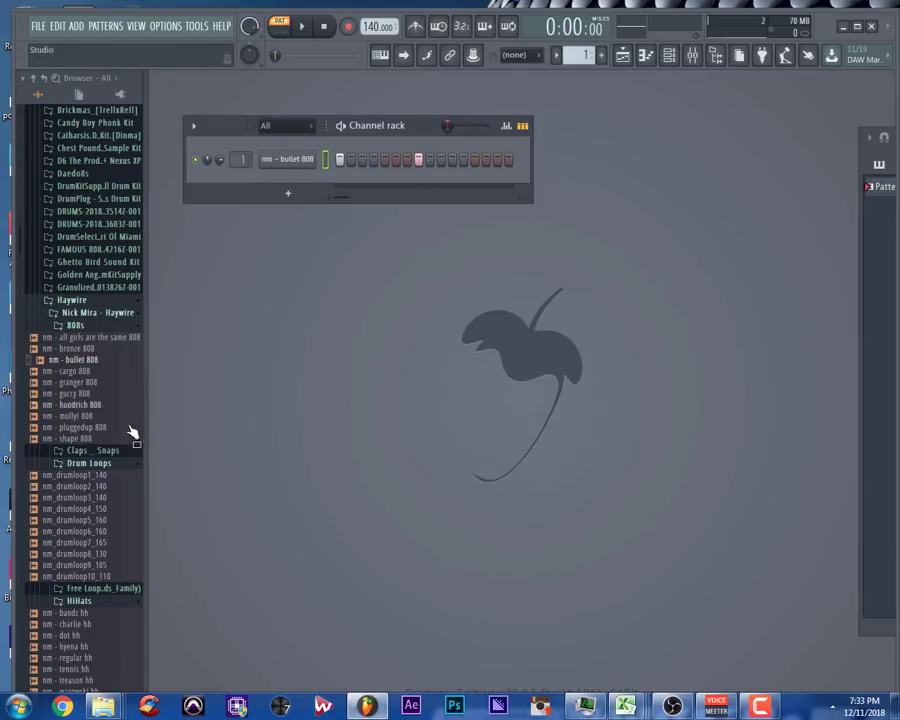
{"action": "left_click", "coordinate": [68, 451]}
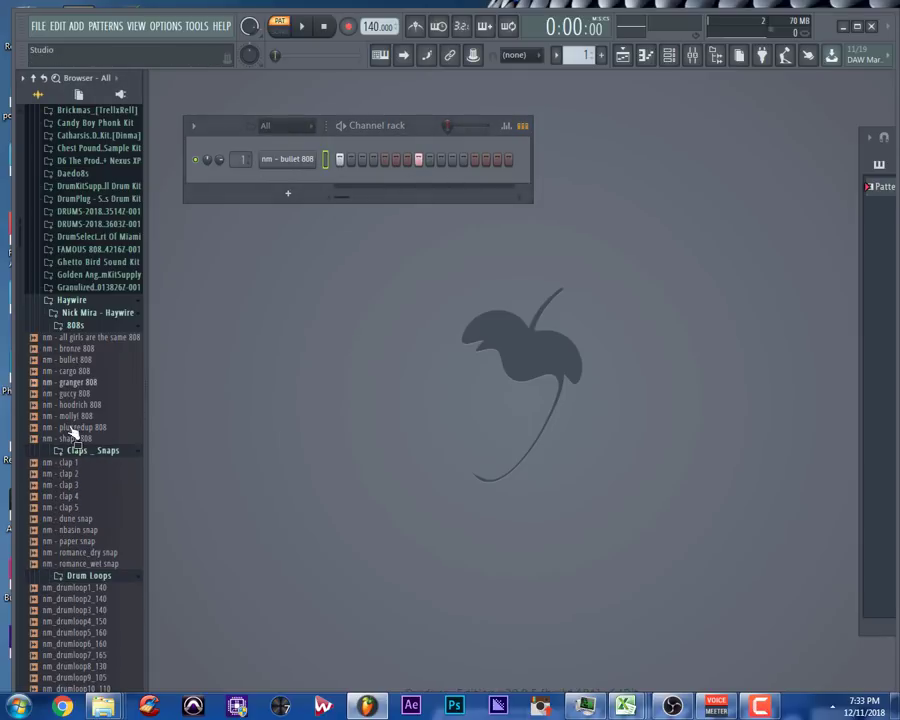
{"action": "left_click_drag", "start_coordinate": [62, 474], "coordinate": [296, 182]}
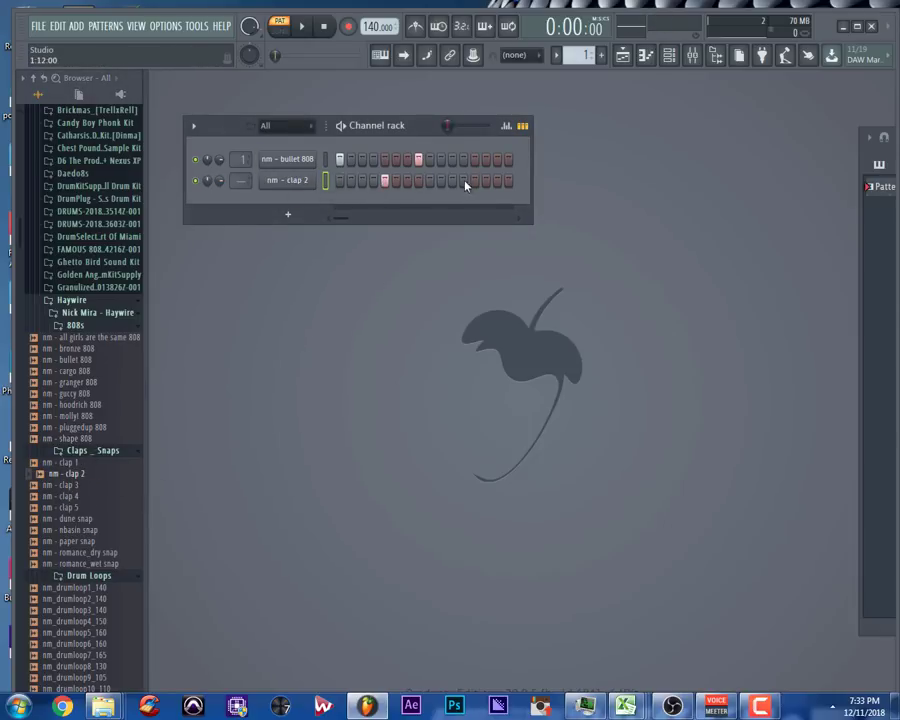
- Program the step pattern: remove two clap hits and place an 808 hit, auditioning playback
{"action": "scroll", "coordinate": [240, 180], "scroll_direction": "up", "scroll_amount": 1}
{"action": "key", "text": "space"}
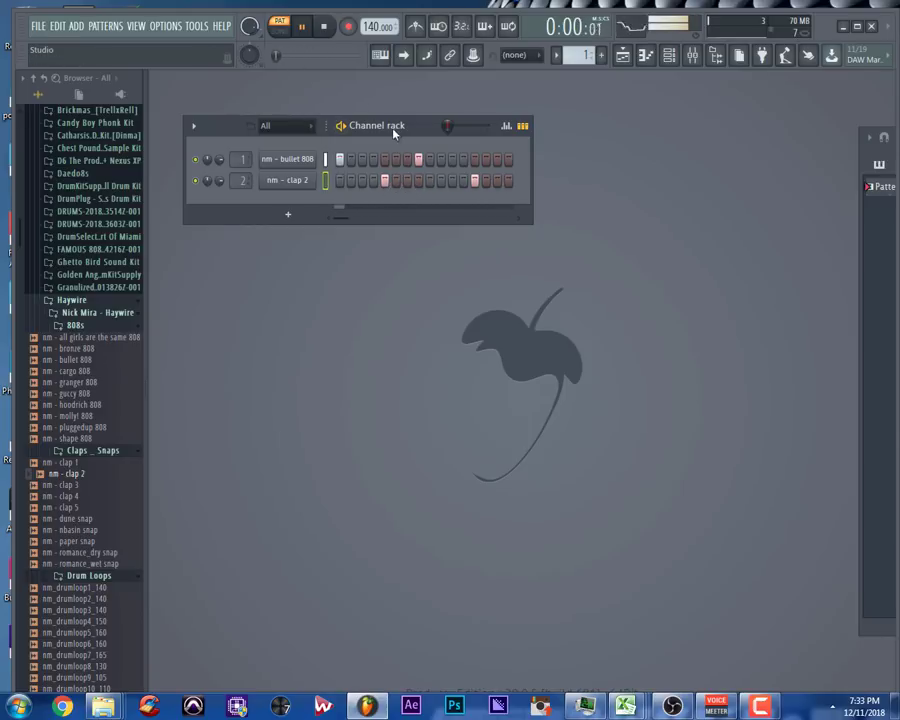
{"action": "left_click", "coordinate": [384, 181]}
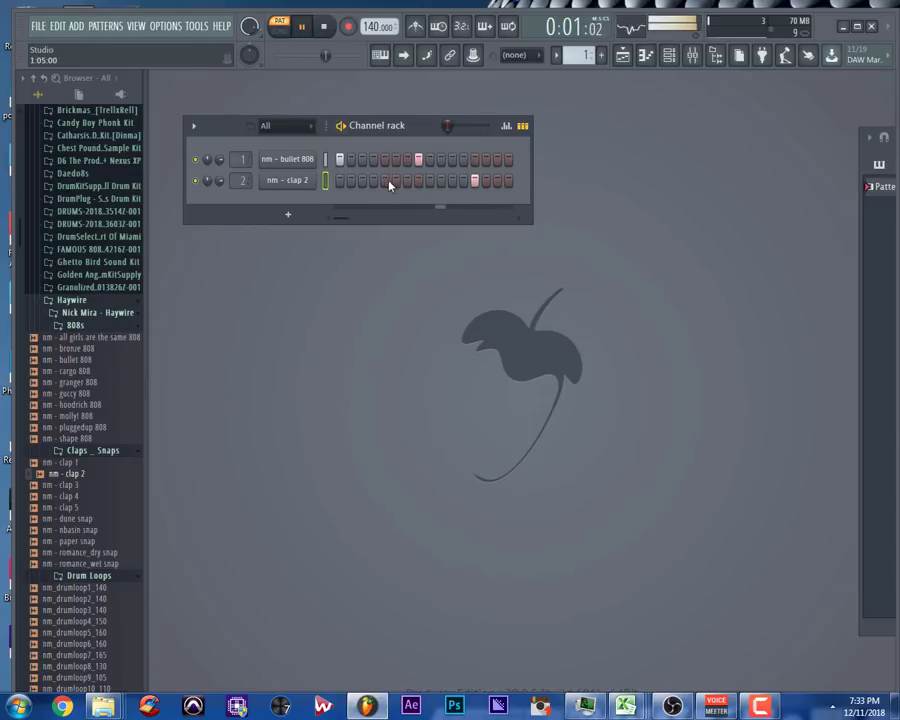
{"action": "key", "text": "space"}
{"action": "left_click", "coordinate": [476, 181]}
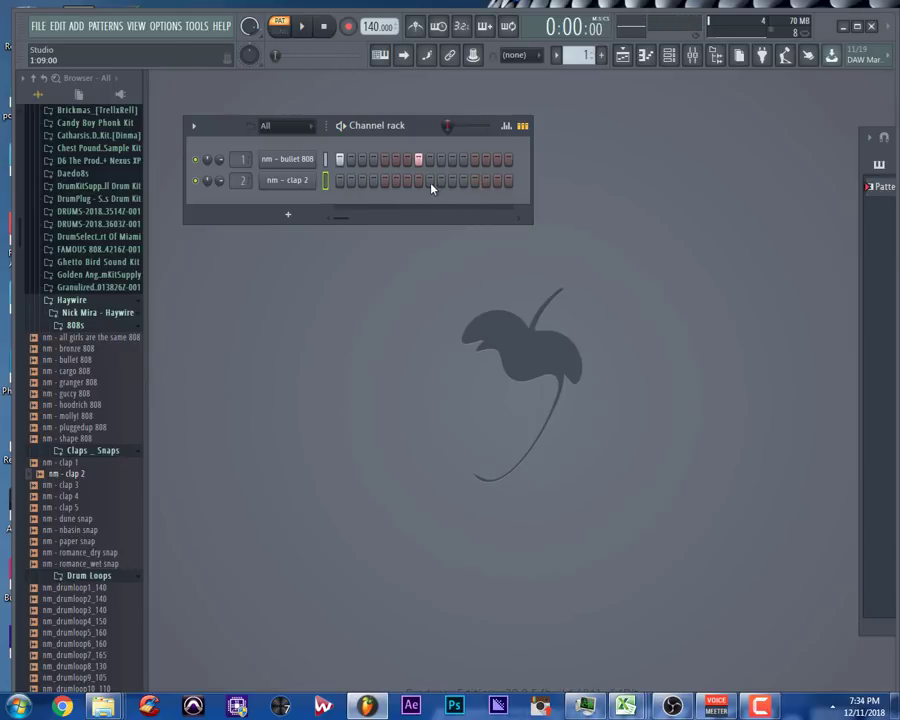
{"action": "key", "text": "space"}
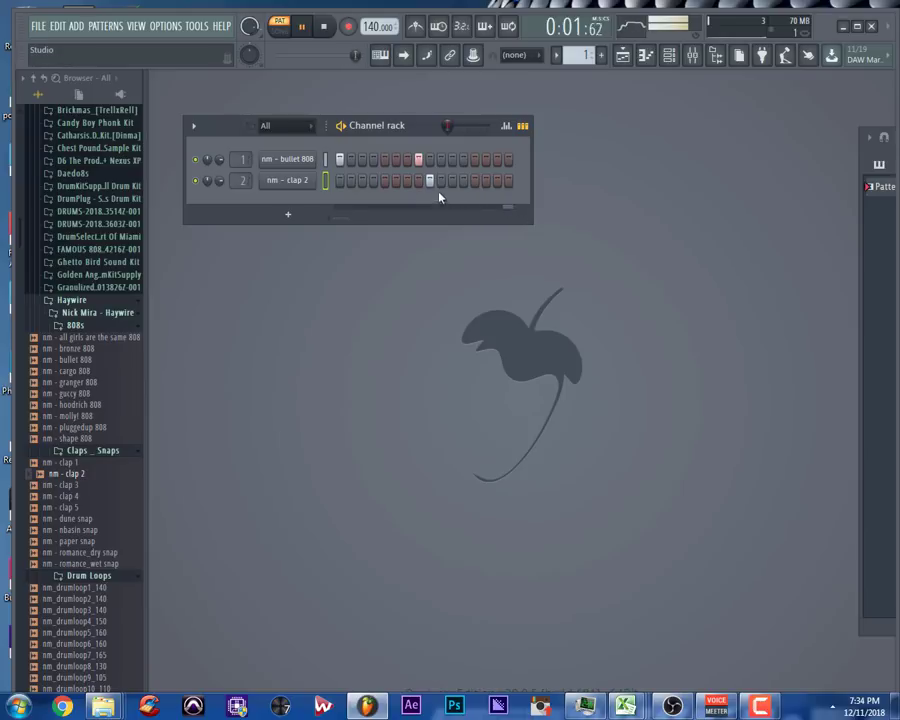
{"action": "key", "text": "space"}
{"action": "left_click", "coordinate": [394, 163]}
{"action": "key", "text": "space"}
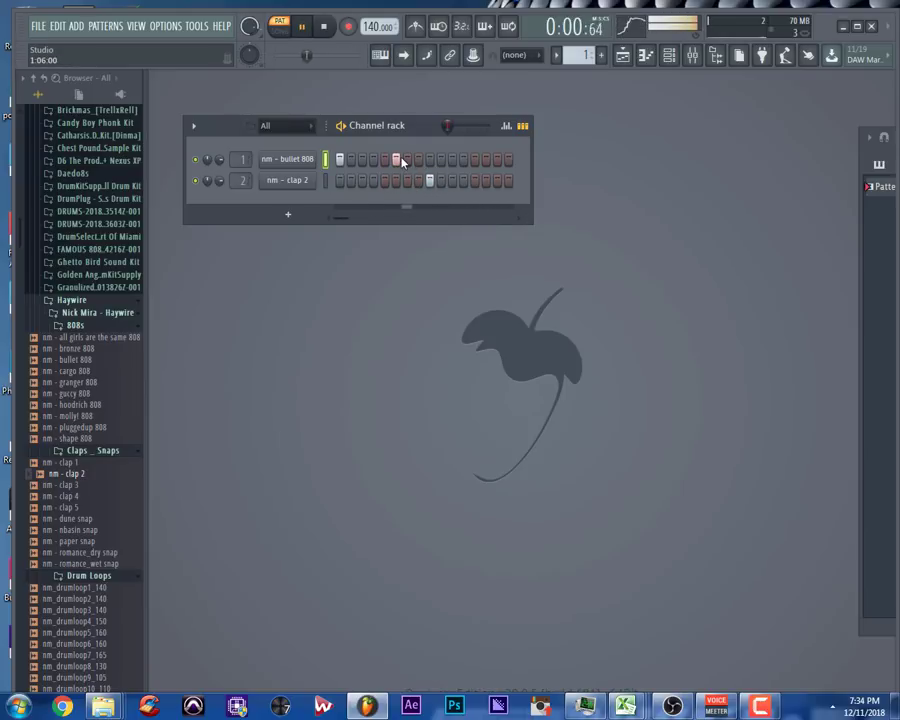
{"action": "left_click", "coordinate": [407, 160]}
{"action": "left_click", "coordinate": [396, 160]}
- Review the bullet 808 channel's polyphony and time settings, then close them and pause playback
{"action": "left_click", "coordinate": [280, 161]}
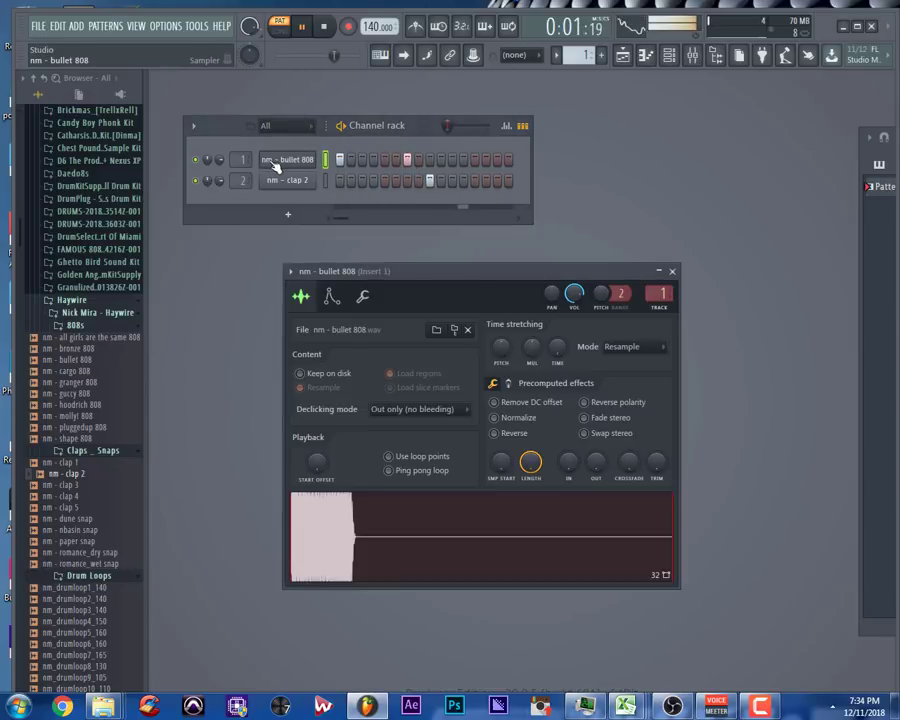
{"action": "left_click", "coordinate": [366, 299]}
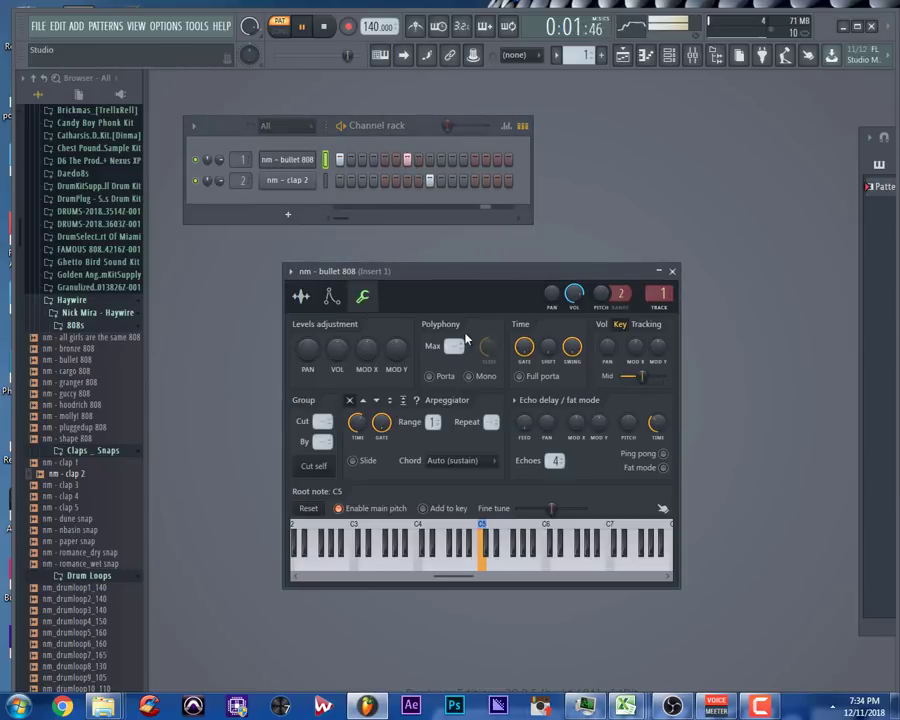
{"action": "left_click", "coordinate": [672, 272]}
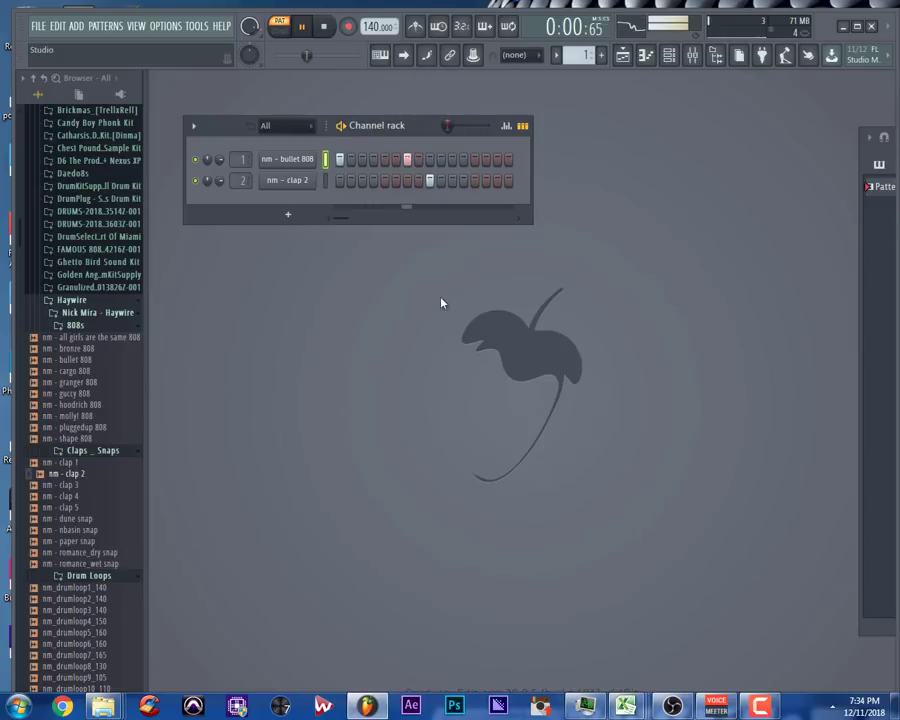
{"action": "left_click", "coordinate": [302, 27]}
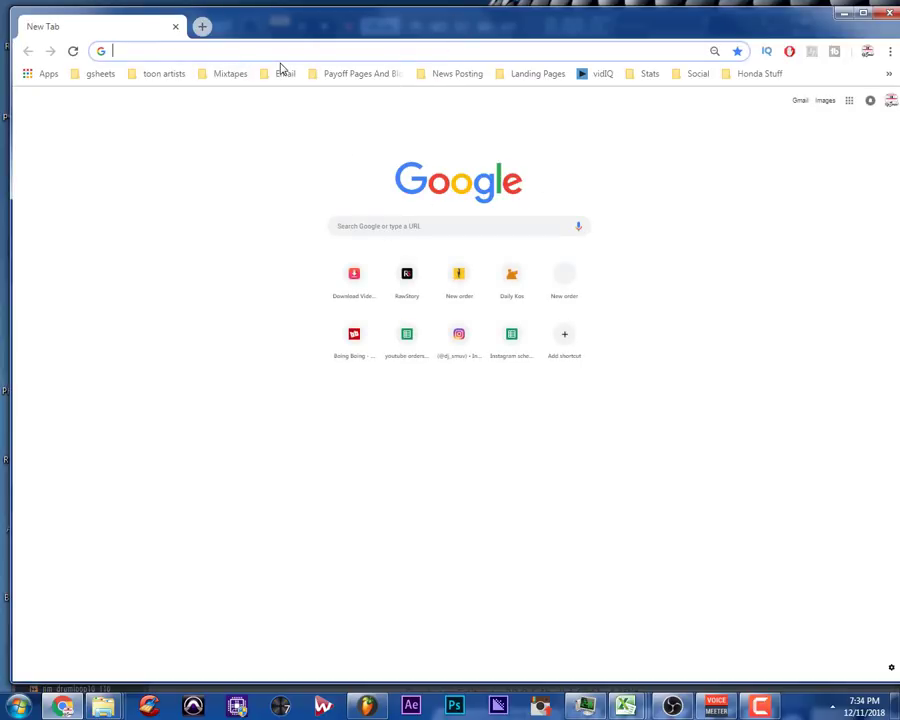
- Go to youtube.com, open My channel from the account menu, then close Chrome
{"action": "type", "text": "youtube.com"}
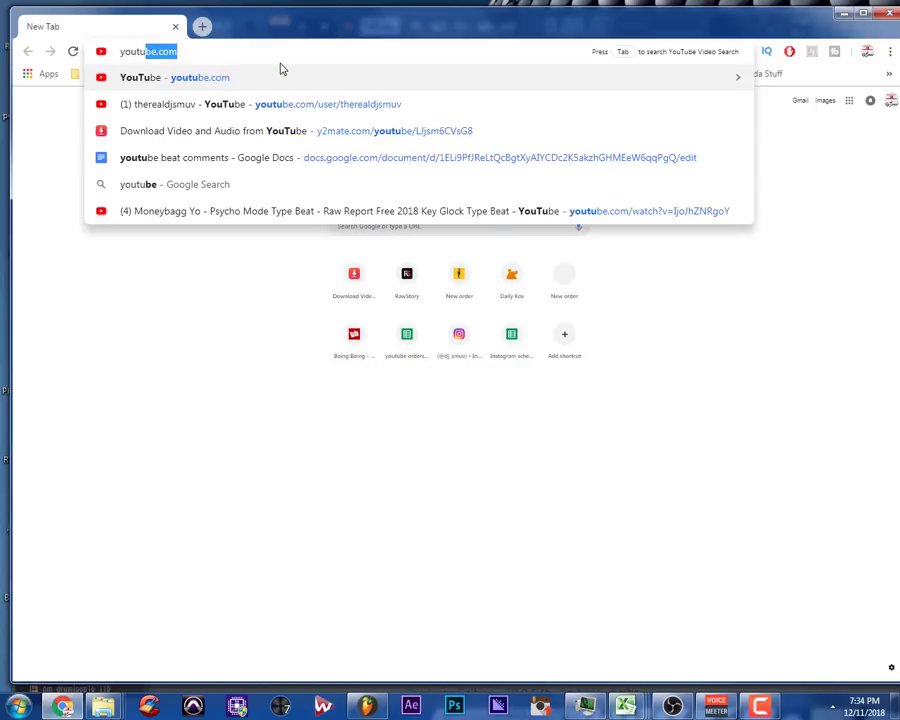
{"action": "key", "text": "Return"}
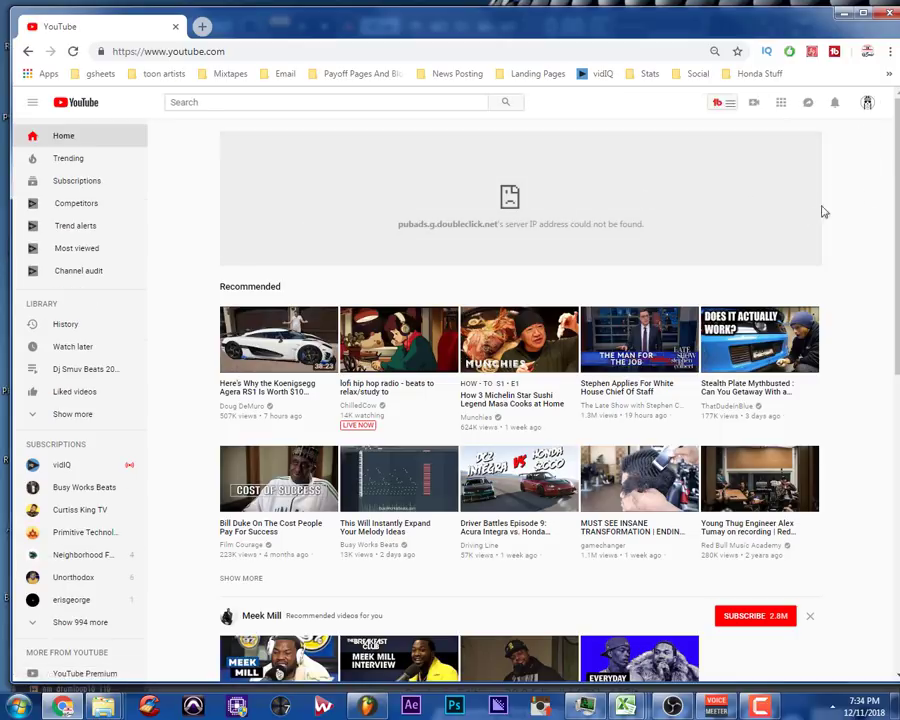
{"action": "left_click", "coordinate": [867, 103]}
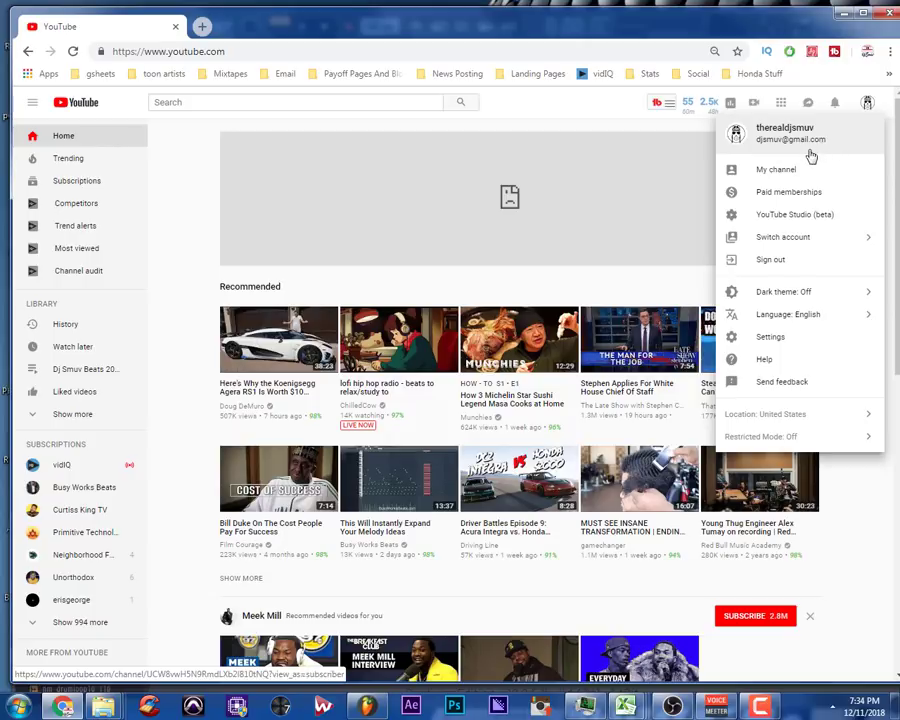
{"action": "left_click", "coordinate": [788, 174]}
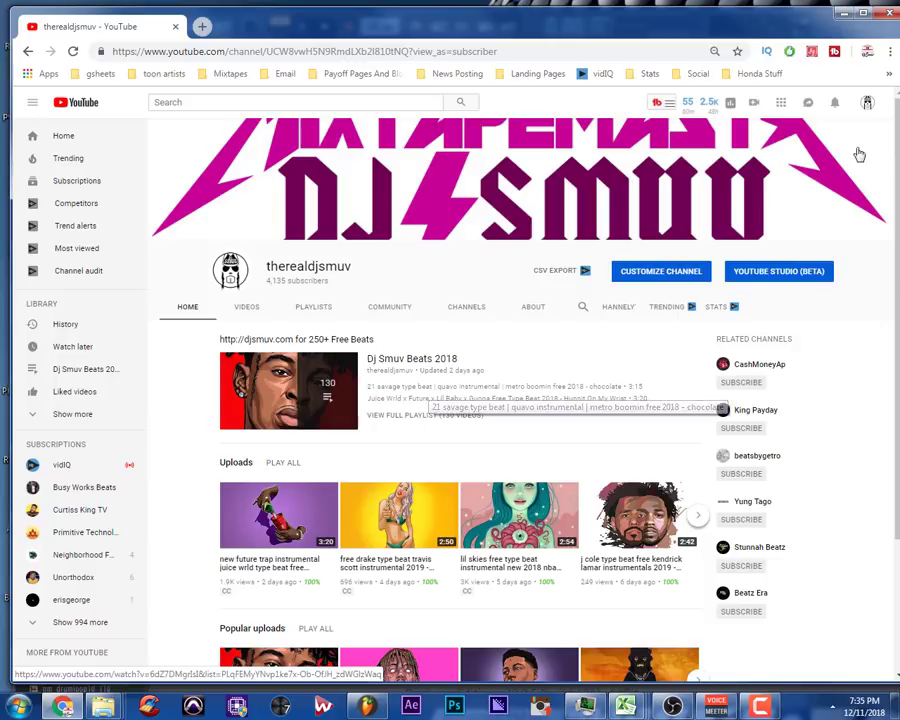
{"action": "left_click", "coordinate": [890, 14]}
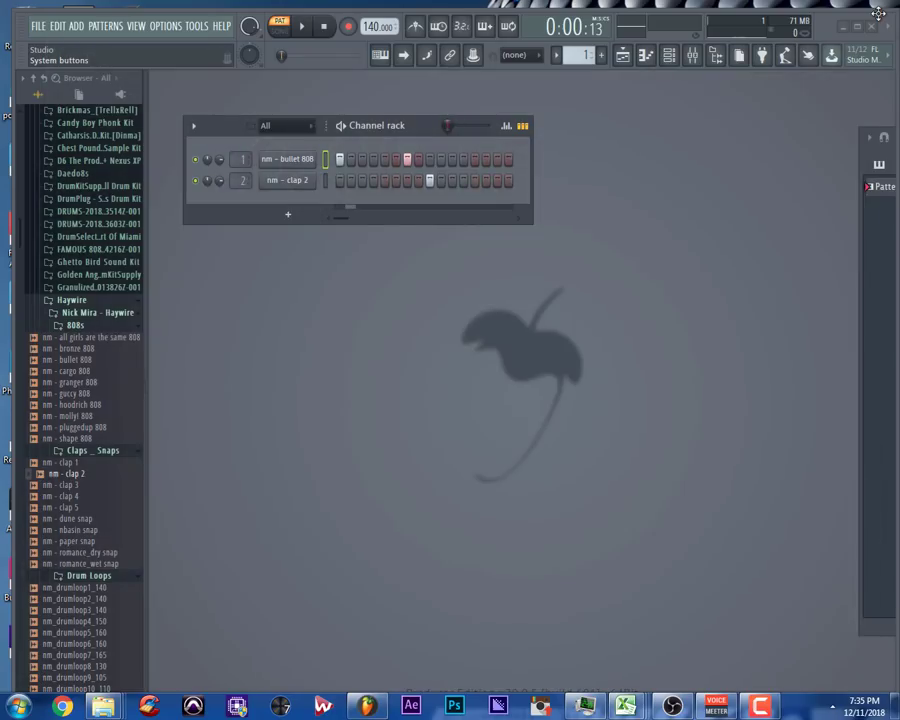